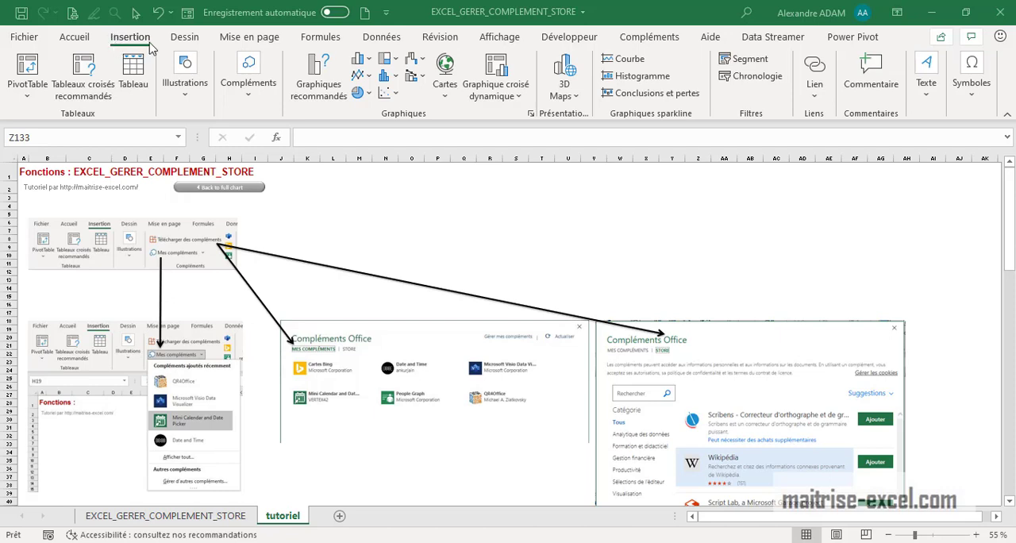
{"action": "left_click", "coordinate": [255, 100]}
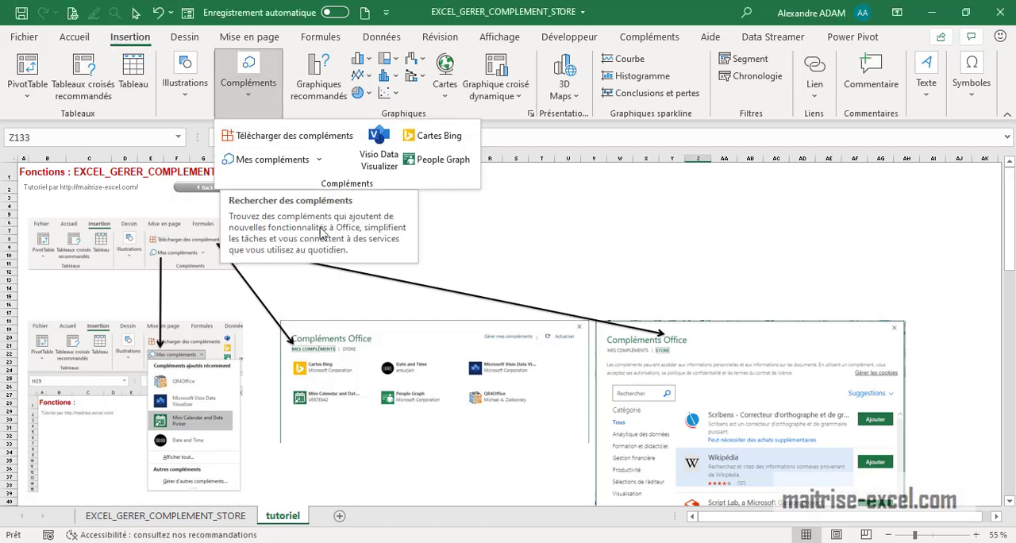
{"action": "left_click", "coordinate": [615, 278]}
{"action": "scroll", "coordinate": [612, 264], "scroll_direction": "down", "scroll_amount": 3}
{"action": "scroll", "coordinate": [613, 264], "scroll_direction": "up", "scroll_amount": 3}
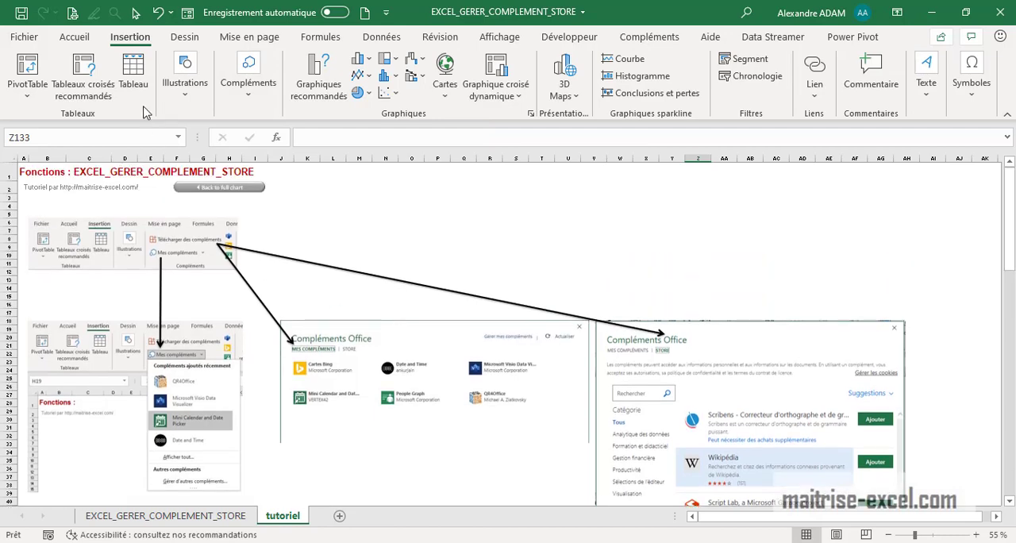
Collapse the ribbon to enlarge the view of the tutoriel worksheet.
{"action": "double_click", "coordinate": [184, 36]}
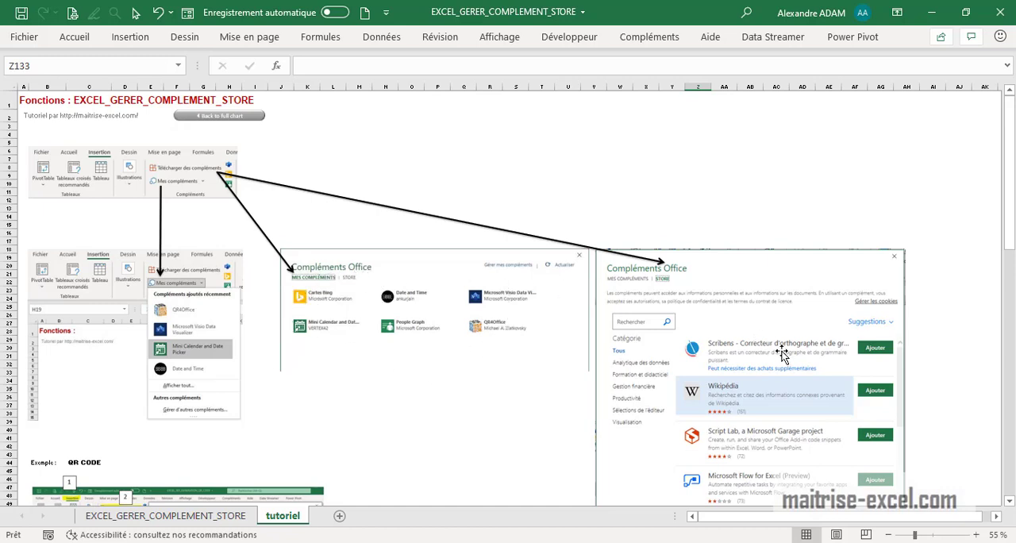
{"action": "scroll", "coordinate": [782, 354], "scroll_direction": "down", "scroll_amount": 4}
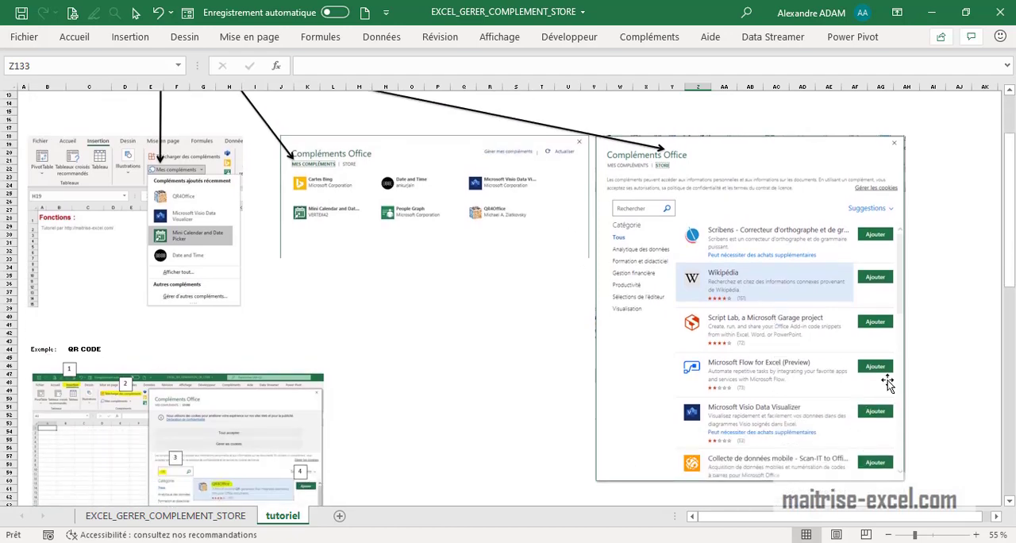
{"action": "scroll", "coordinate": [888, 380], "scroll_direction": "up", "scroll_amount": 4}
Open the Office add-ins store and search it for "QR".
{"action": "left_click", "coordinate": [129, 37]}
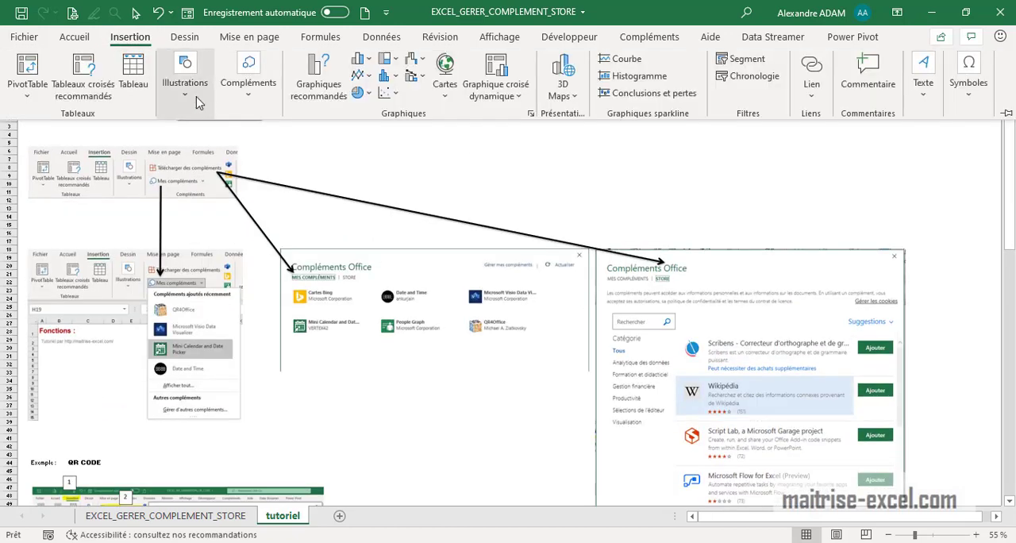
{"action": "left_click", "coordinate": [251, 101]}
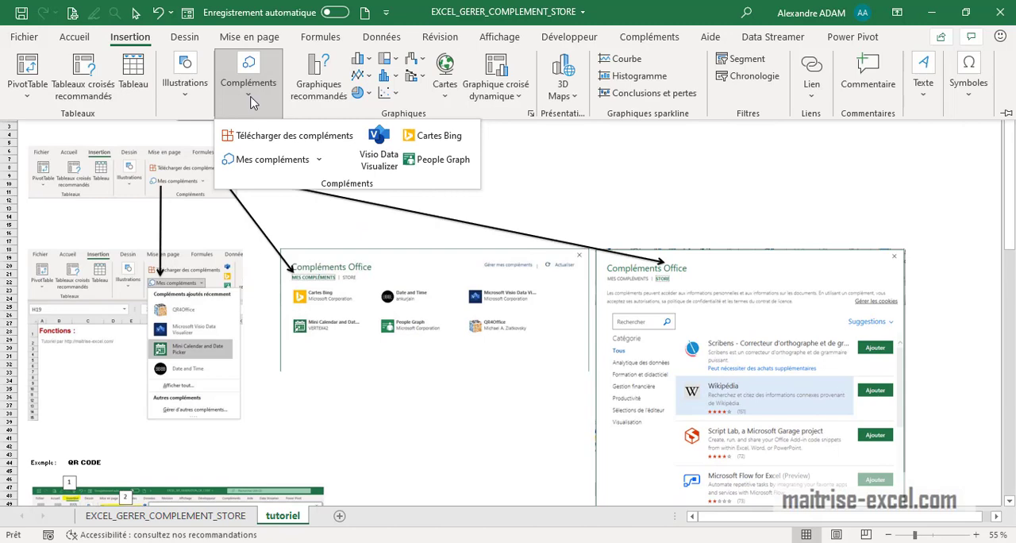
{"action": "left_click", "coordinate": [290, 138]}
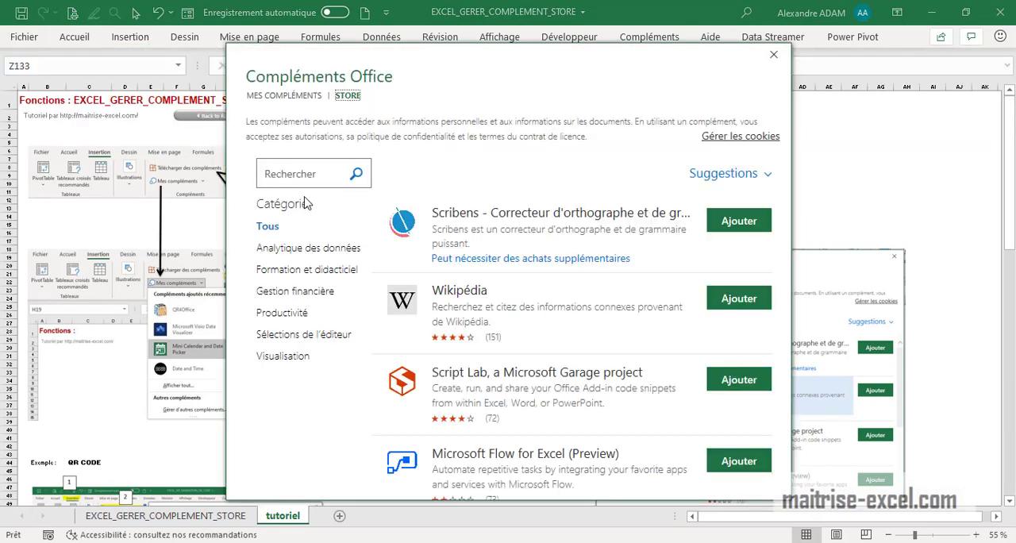
{"action": "left_click", "coordinate": [304, 176]}
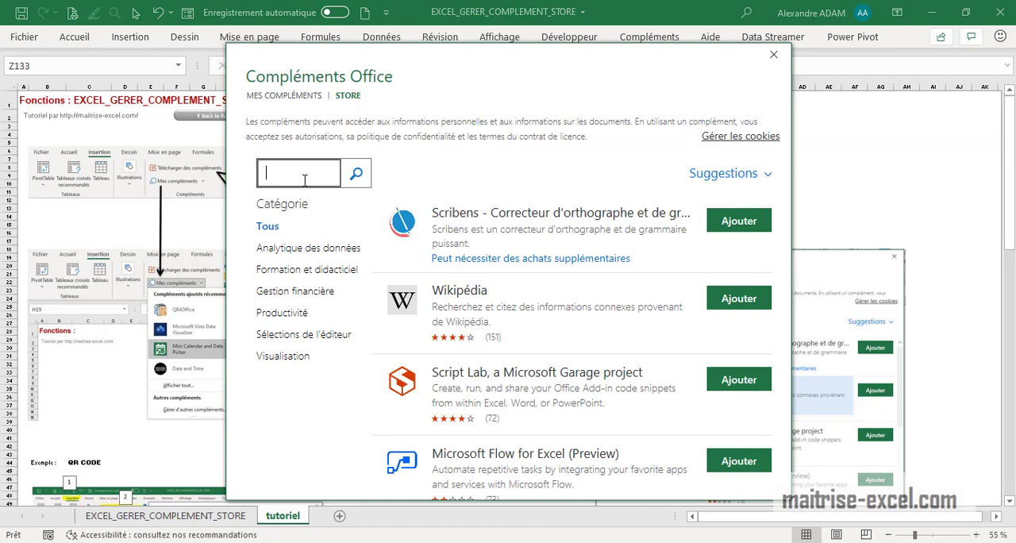
{"action": "left_click", "coordinate": [359, 179]}
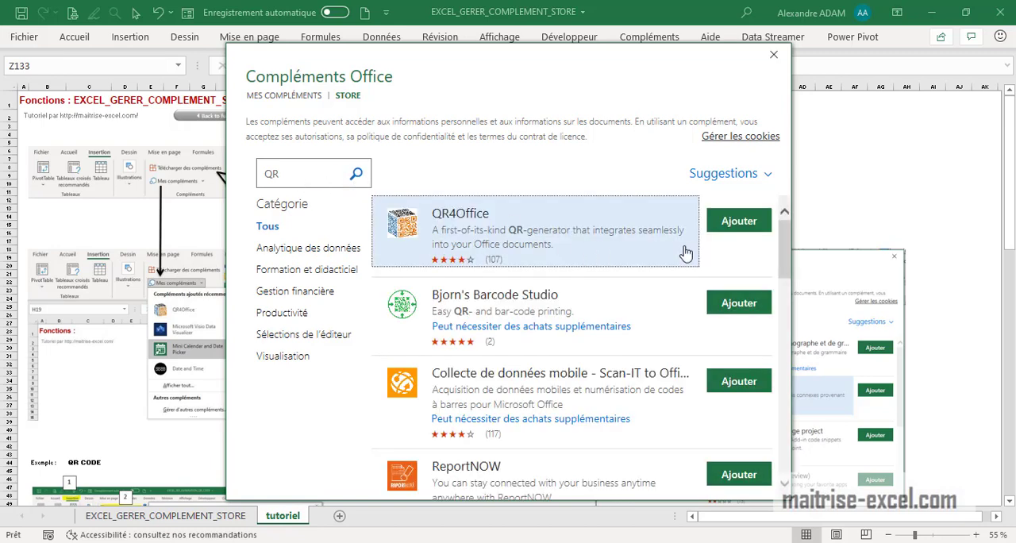
Add the QR4Office add-in, accepting its licence terms, and close its pane.
{"action": "left_click", "coordinate": [749, 229]}
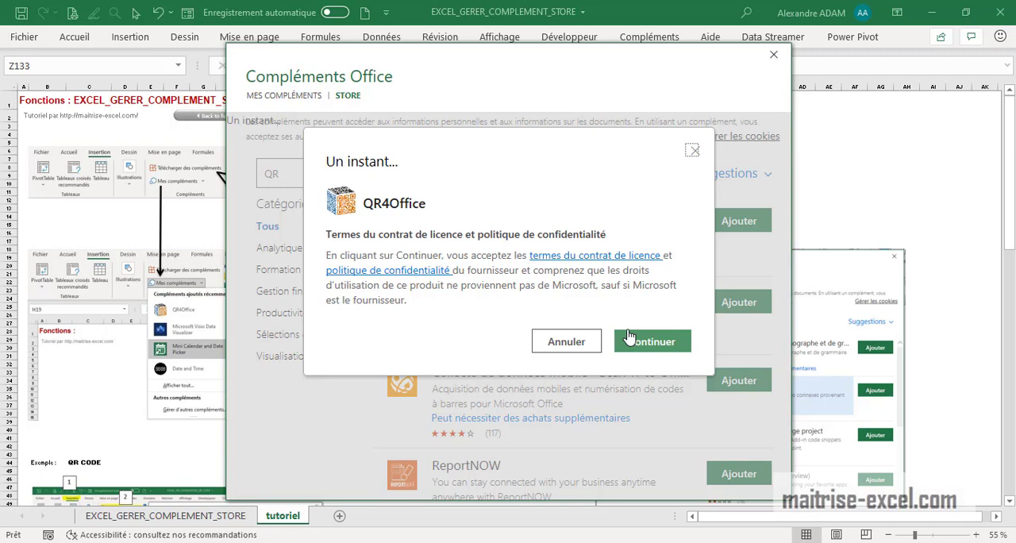
{"action": "left_click", "coordinate": [656, 341]}
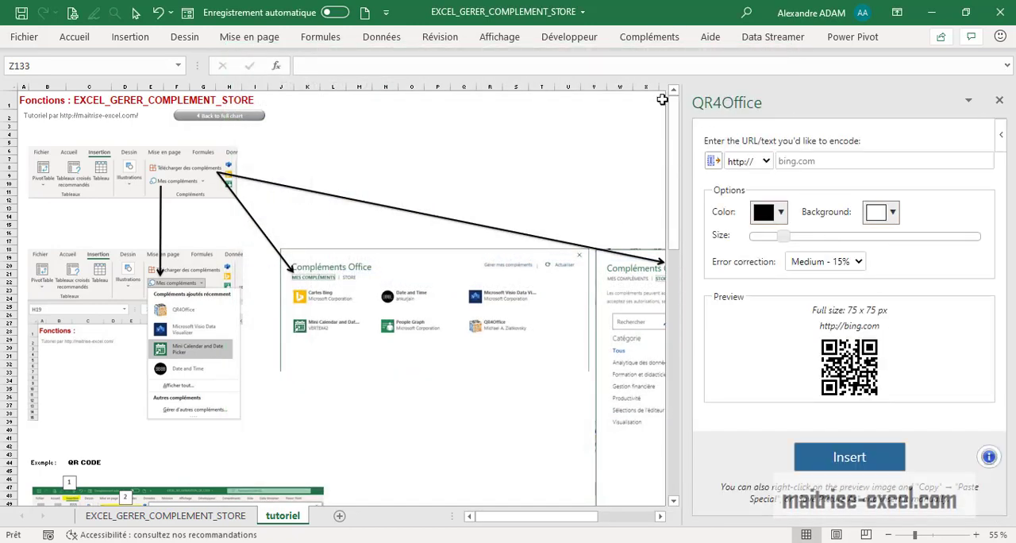
{"action": "left_click", "coordinate": [827, 167]}
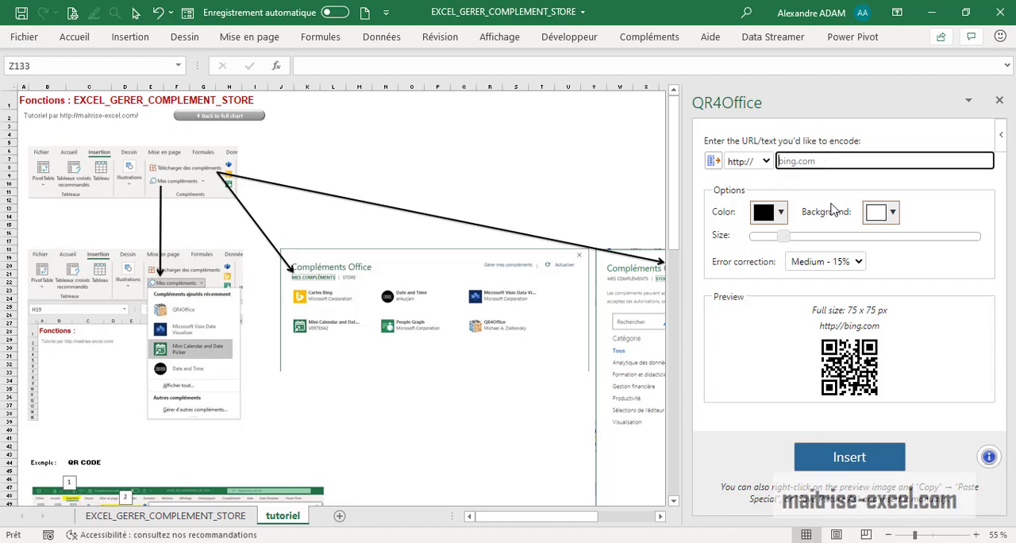
{"action": "left_click", "coordinate": [1000, 100]}
Search the Office add-ins store for "WIKI" and add the Wikipédia add-in, accepting its licence terms.
{"action": "left_click", "coordinate": [130, 37]}
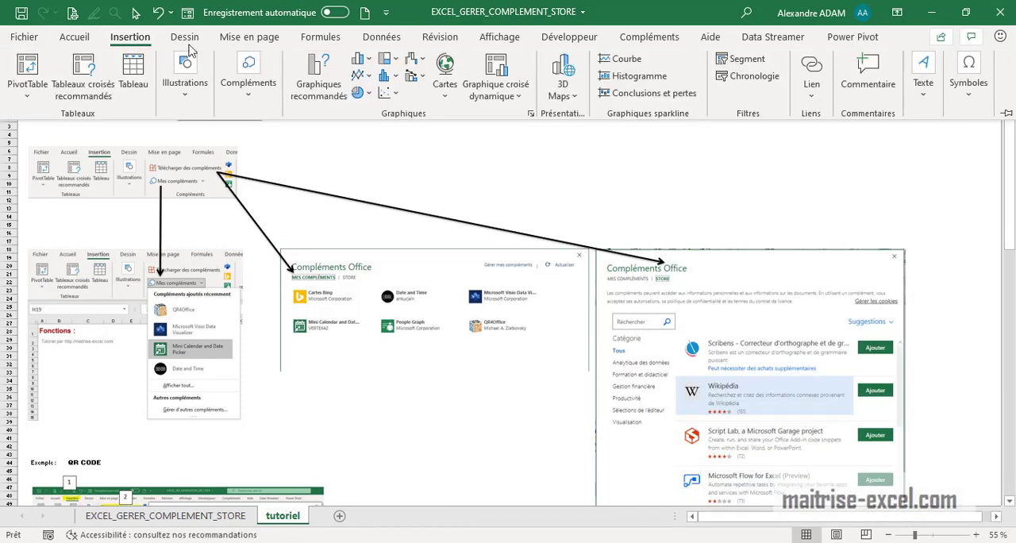
{"action": "left_click", "coordinate": [258, 105]}
{"action": "left_click", "coordinate": [270, 134]}
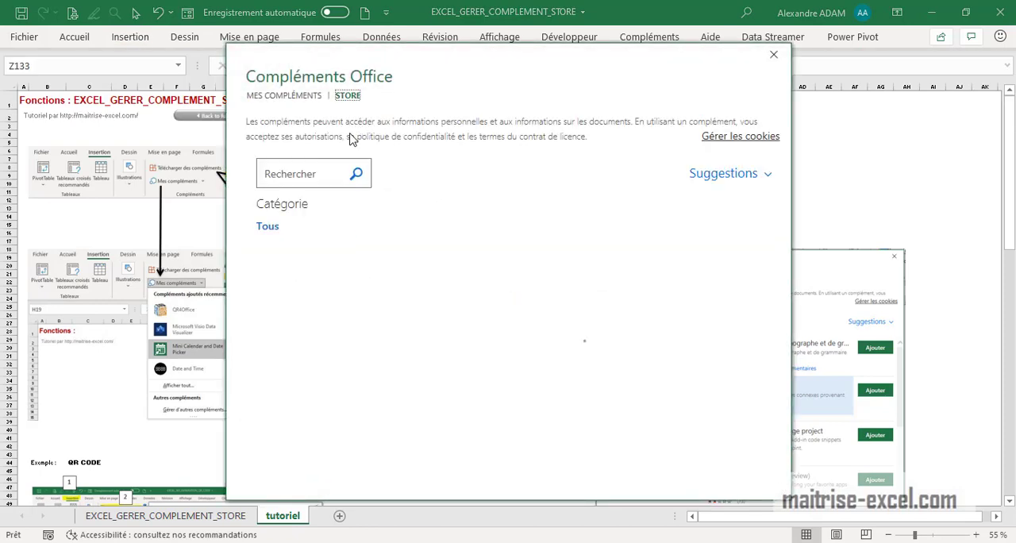
{"action": "left_click", "coordinate": [306, 177]}
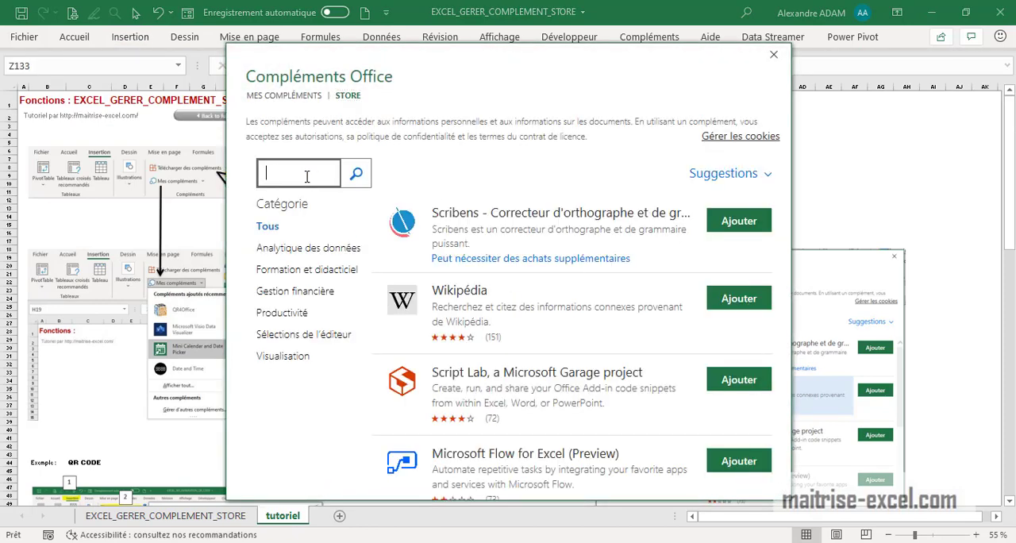
{"action": "type", "text": "WIKI"}
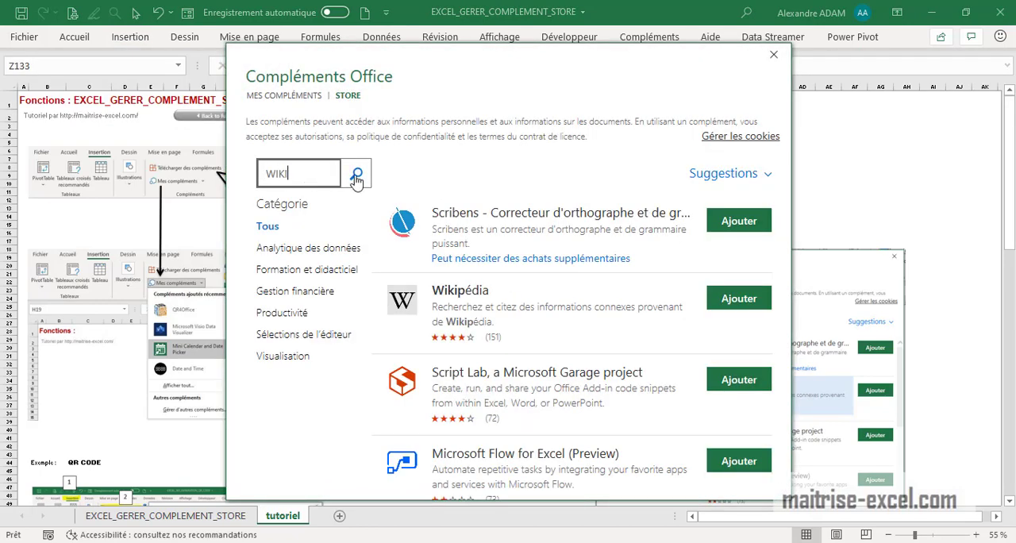
{"action": "left_click", "coordinate": [765, 306]}
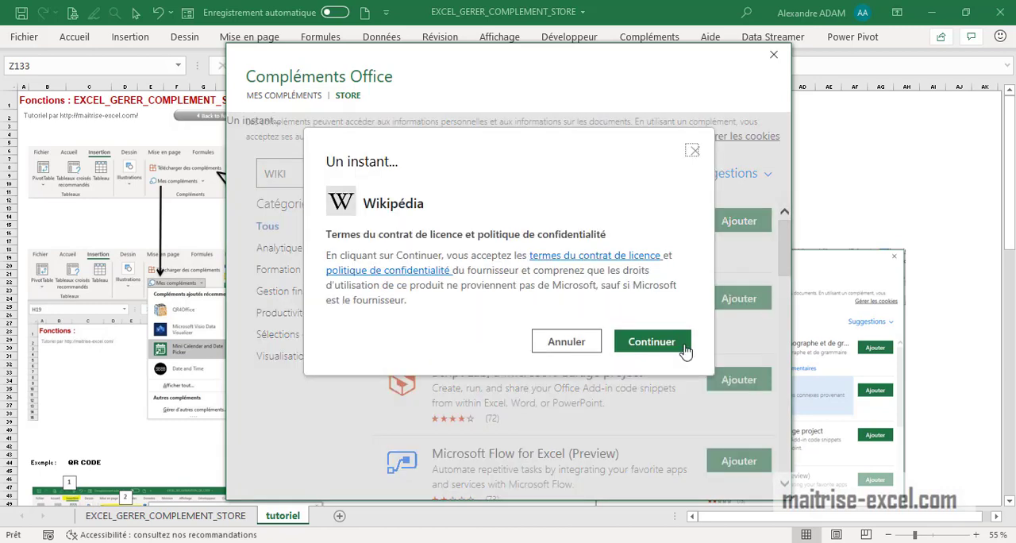
{"action": "left_click", "coordinate": [653, 343]}
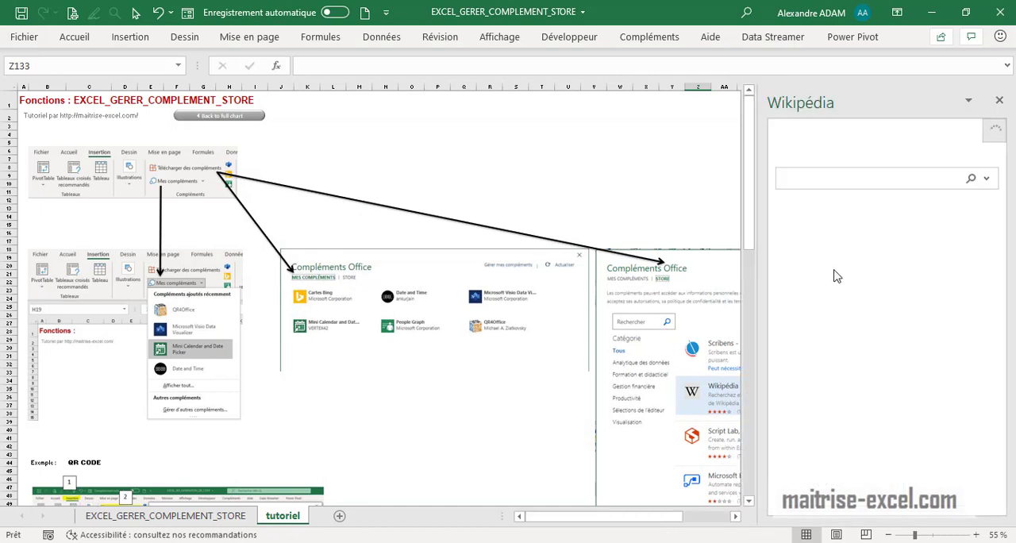
Search for "la rochelle" in the Wikipédia add-in.
{"action": "left_click", "coordinate": [798, 179]}
{"action": "type", "text": "la rochelle"}
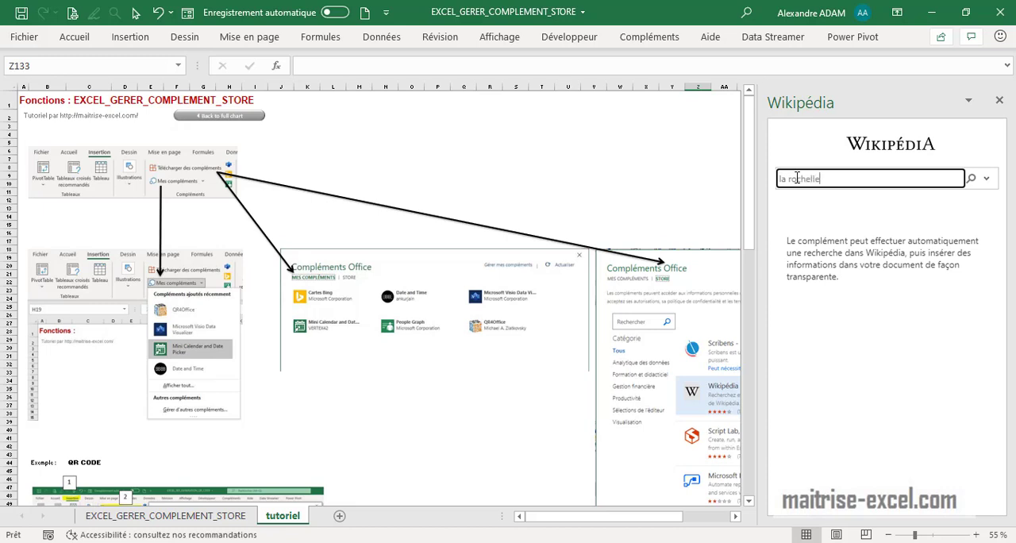
{"action": "right_click", "coordinate": [797, 178]}
{"action": "left_click", "coordinate": [973, 150]}
{"action": "left_click", "coordinate": [973, 181]}
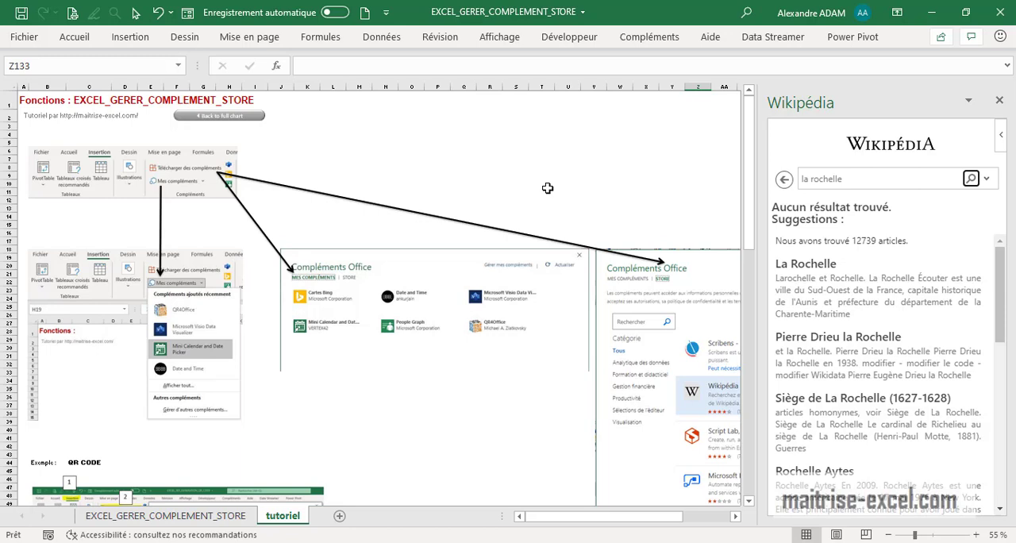
Select empty cell P8 in the worksheet and close the Wikipédia pane.
{"action": "left_click", "coordinate": [438, 201]}
{"action": "left_click", "coordinate": [443, 166]}
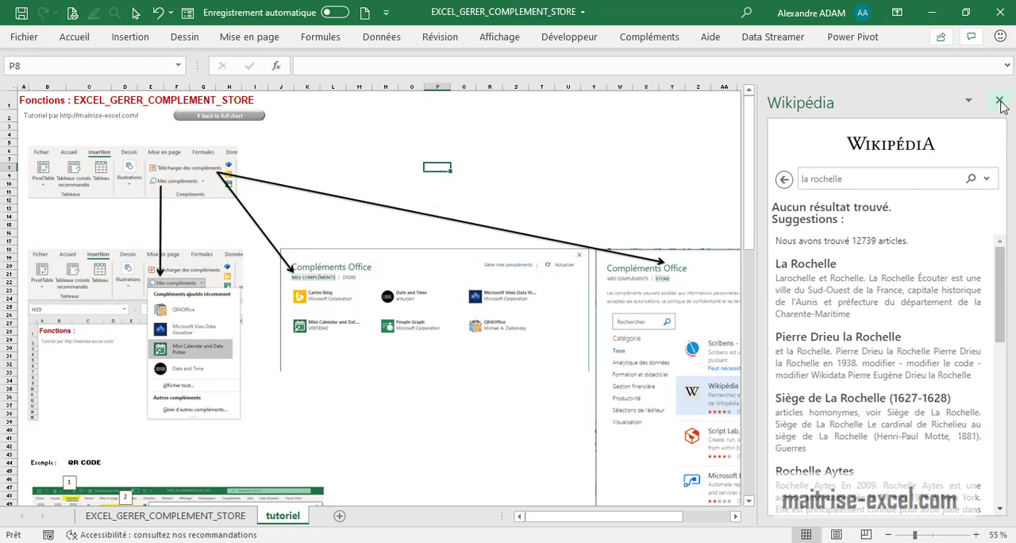
{"action": "left_click", "coordinate": [1000, 101]}
{"action": "left_click", "coordinate": [129, 37]}
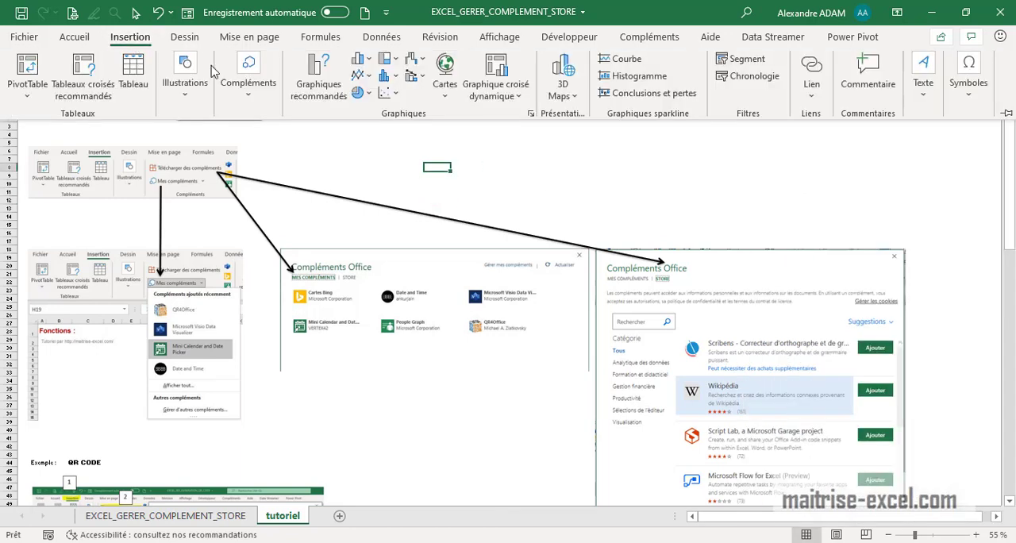
{"action": "left_click", "coordinate": [248, 76]}
{"action": "left_click", "coordinate": [277, 136]}
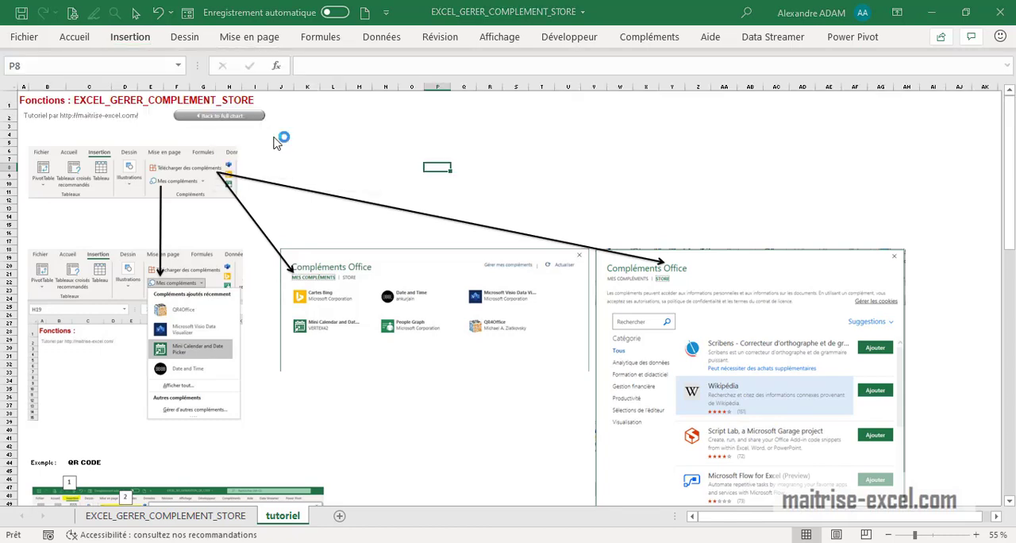
{"action": "left_click", "coordinate": [296, 170]}
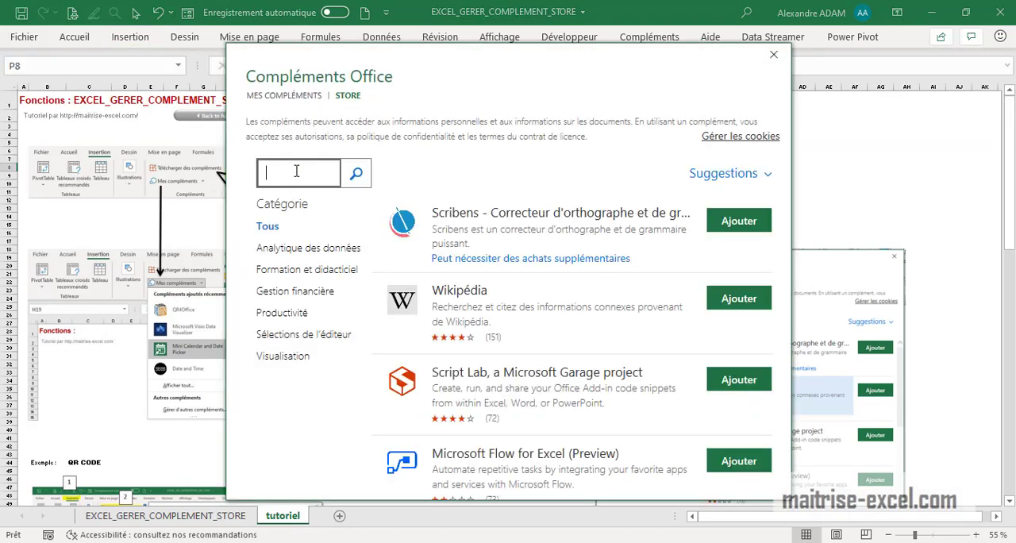
{"action": "left_click", "coordinate": [774, 54]}
Select cell B79 below the "Exemple Youtube" heading.
{"action": "scroll", "coordinate": [352, 340], "scroll_direction": "down", "scroll_amount": 8}
{"action": "scroll", "coordinate": [116, 343], "scroll_direction": "down", "scroll_amount": 7}
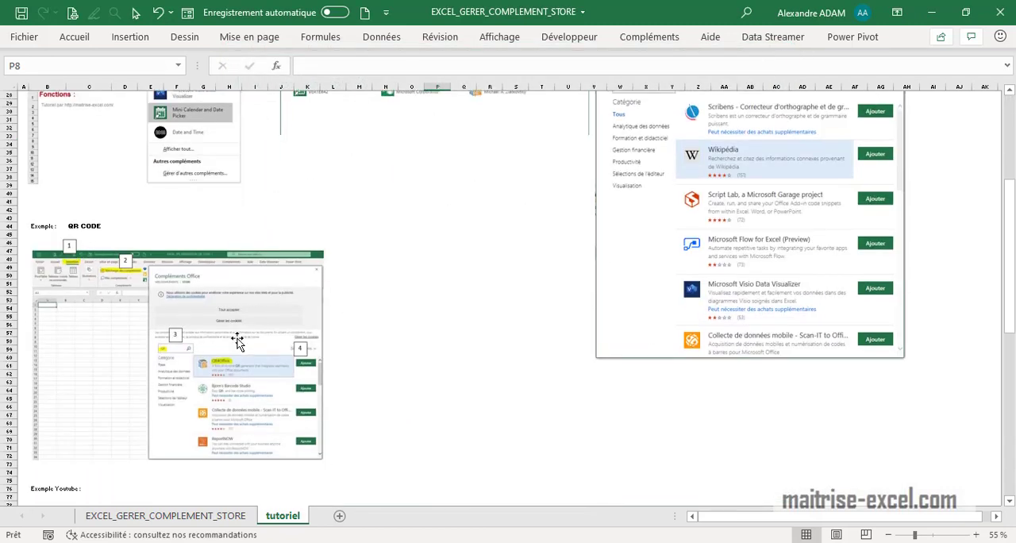
{"action": "left_click", "coordinate": [77, 363]}
{"action": "left_click", "coordinate": [50, 363]}
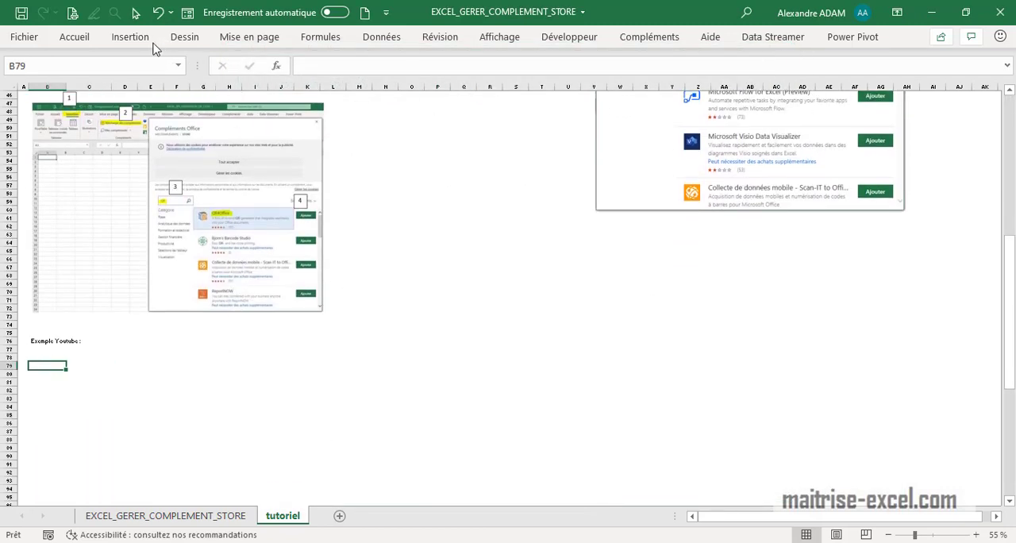
Search the Office add-ins store for "web" and add the Web Video Player add-in, accepting its licence terms.
{"action": "left_click", "coordinate": [130, 36]}
{"action": "left_click", "coordinate": [248, 91]}
{"action": "left_click", "coordinate": [265, 140]}
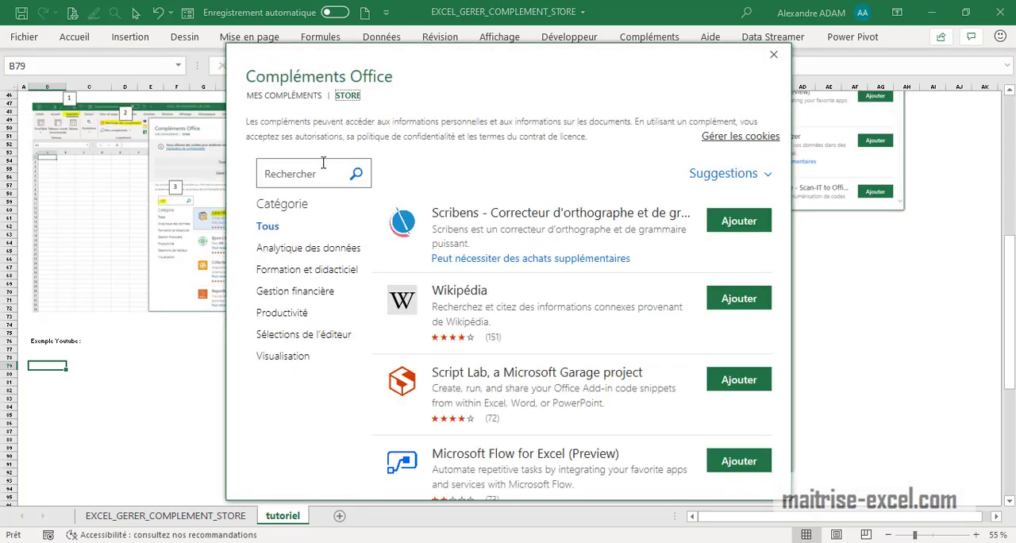
{"action": "left_click", "coordinate": [323, 163]}
{"action": "type", "text": "web"}
{"action": "left_click", "coordinate": [359, 176]}
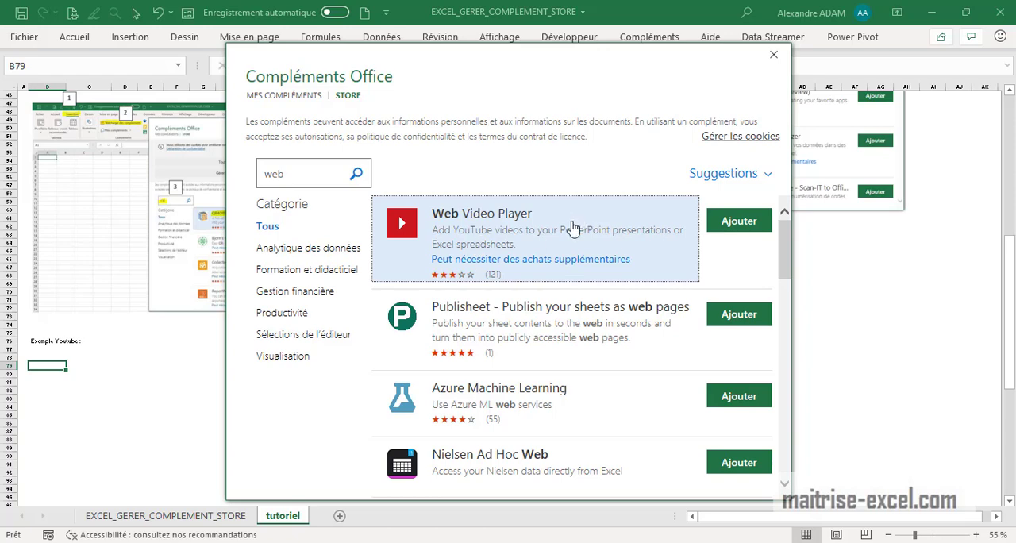
{"action": "left_click", "coordinate": [760, 228]}
{"action": "left_click", "coordinate": [676, 345]}
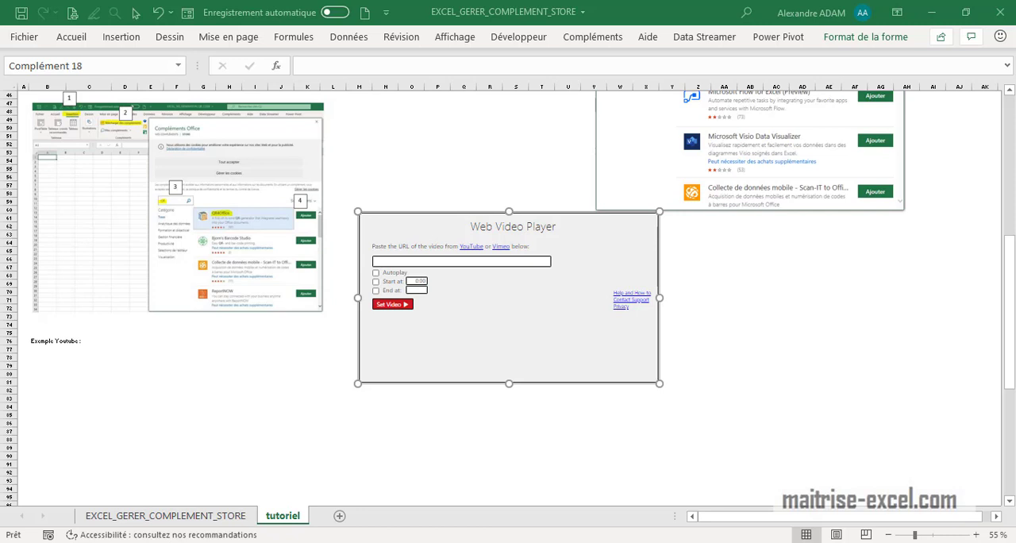
Paste the copied YouTube video URL into the Web Video Player and set it as the video.
{"action": "left_click", "coordinate": [461, 261]}
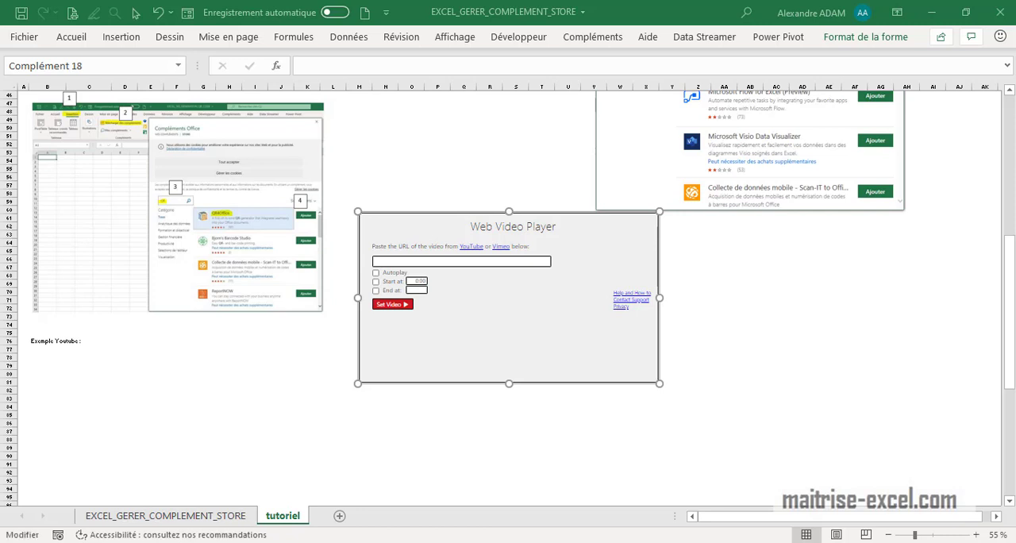
{"action": "left_click", "coordinate": [477, 263]}
{"action": "type", "text": "https://www.youtube.com/watch?v=FS2E40i5Wc"}
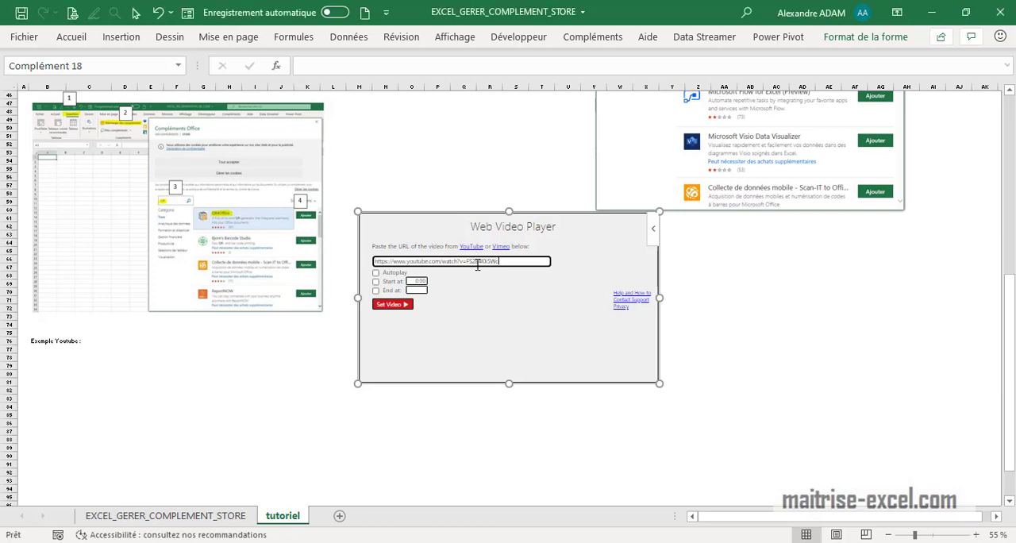
{"action": "left_click", "coordinate": [395, 308]}
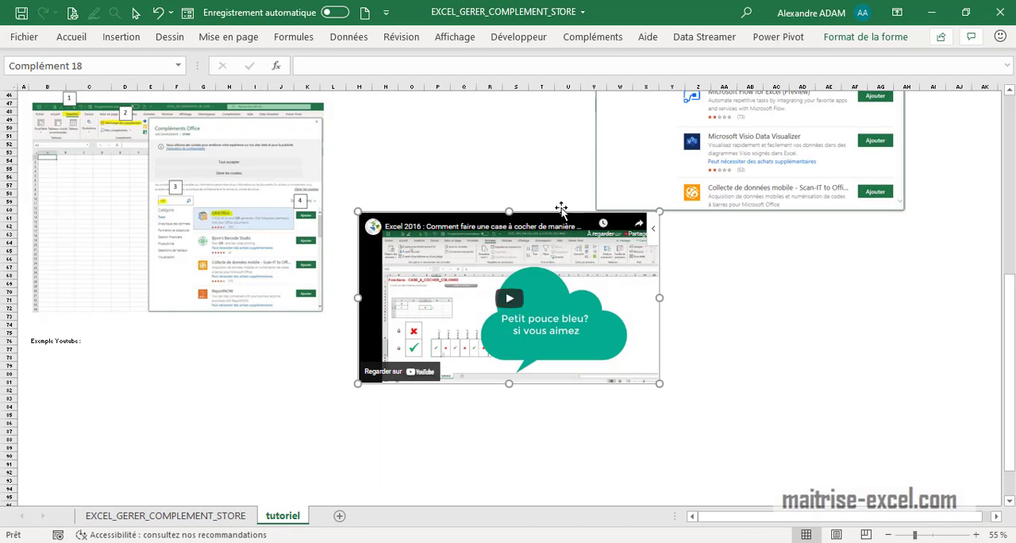
Move the embedded video player under the "Exemple Youtube" heading and deselect it.
{"action": "left_click_drag", "start_coordinate": [561, 211], "coordinate": [236, 349]}
{"action": "left_click", "coordinate": [429, 347]}
{"action": "scroll", "coordinate": [429, 347], "scroll_direction": "down", "scroll_amount": 3}
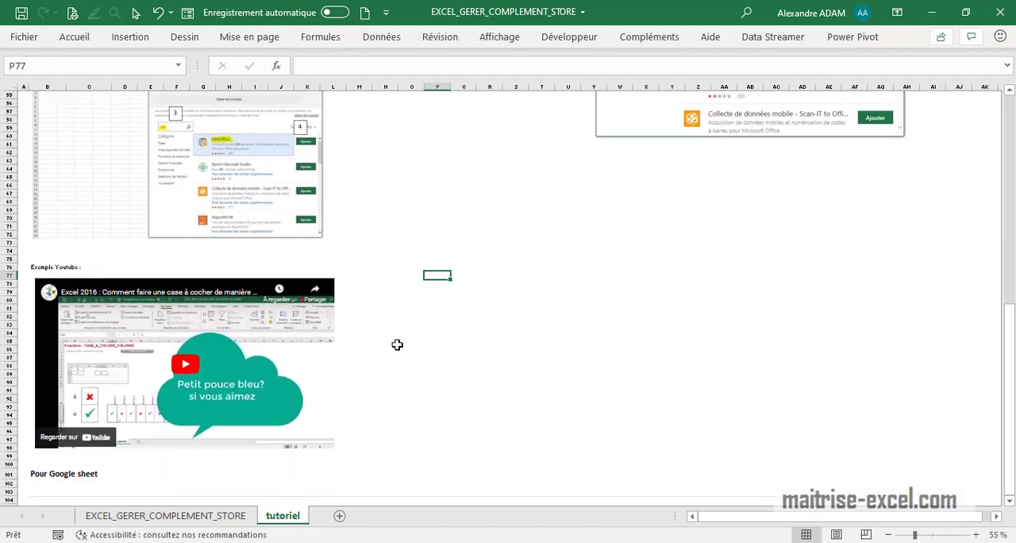
{"action": "scroll", "coordinate": [397, 344], "scroll_direction": "up", "scroll_amount": 18}
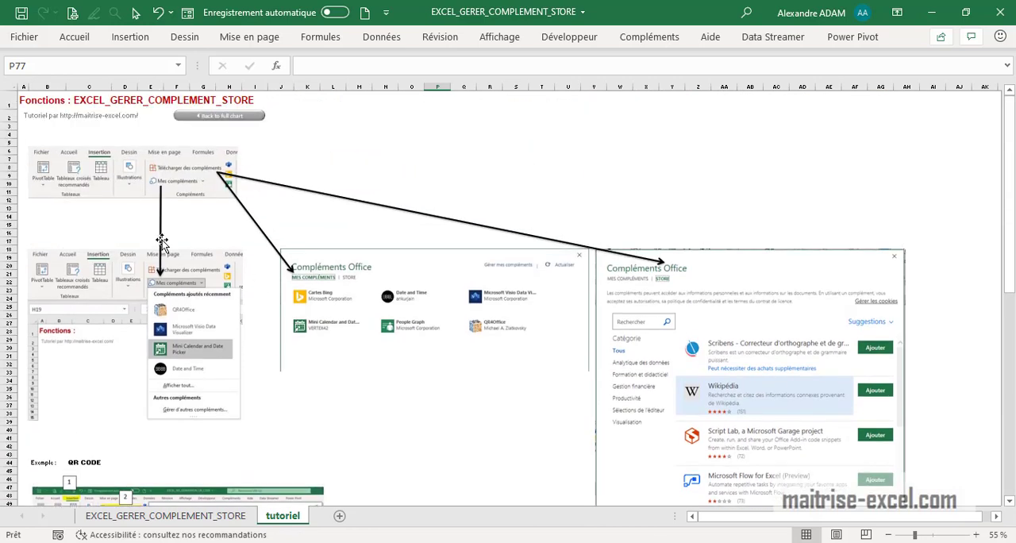
{"action": "scroll", "coordinate": [360, 309], "scroll_direction": "down", "scroll_amount": 3}
{"action": "scroll", "coordinate": [357, 312], "scroll_direction": "up", "scroll_amount": 4}
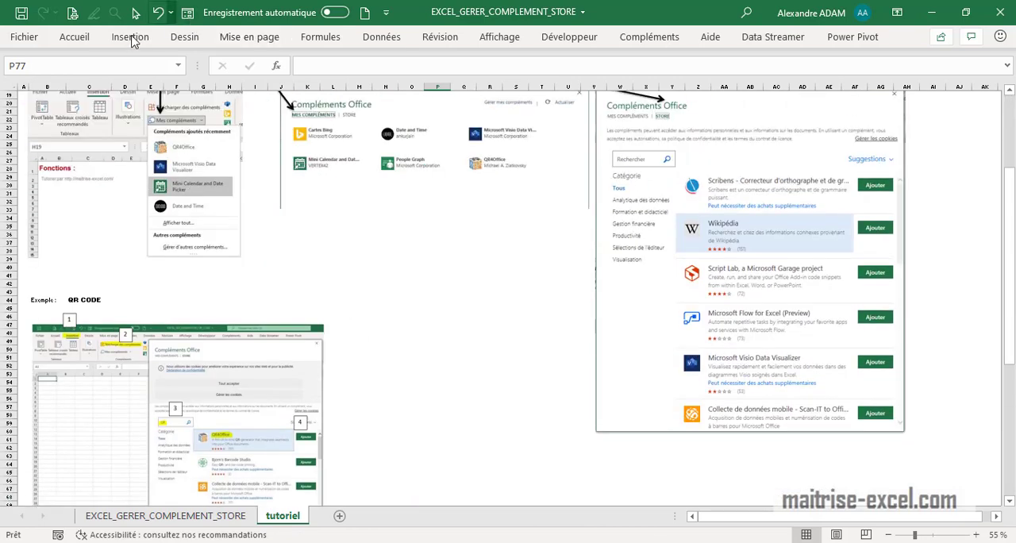
Open the complete list of my installed Office add-ins.
{"action": "left_click", "coordinate": [130, 36]}
{"action": "left_click", "coordinate": [248, 83]}
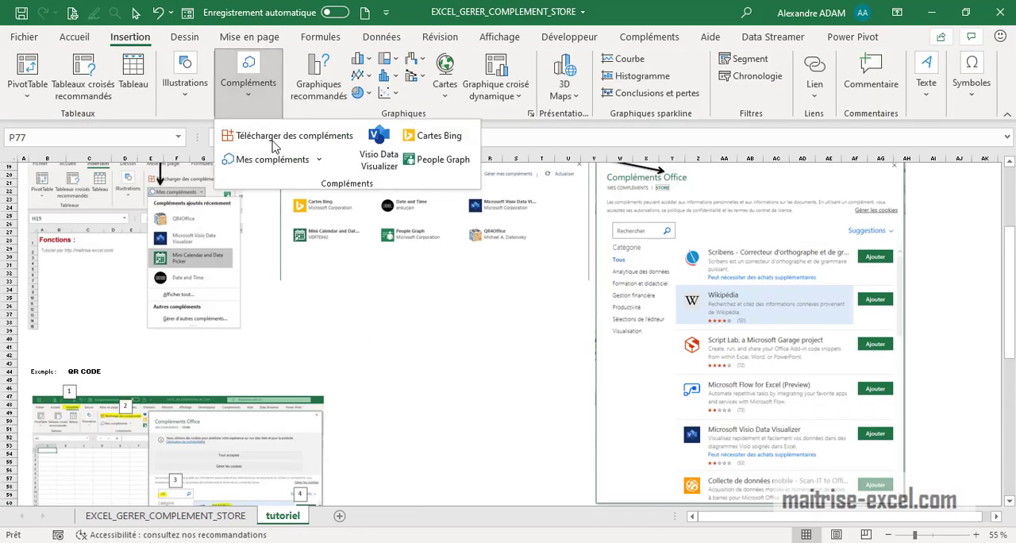
{"action": "left_click", "coordinate": [318, 162]}
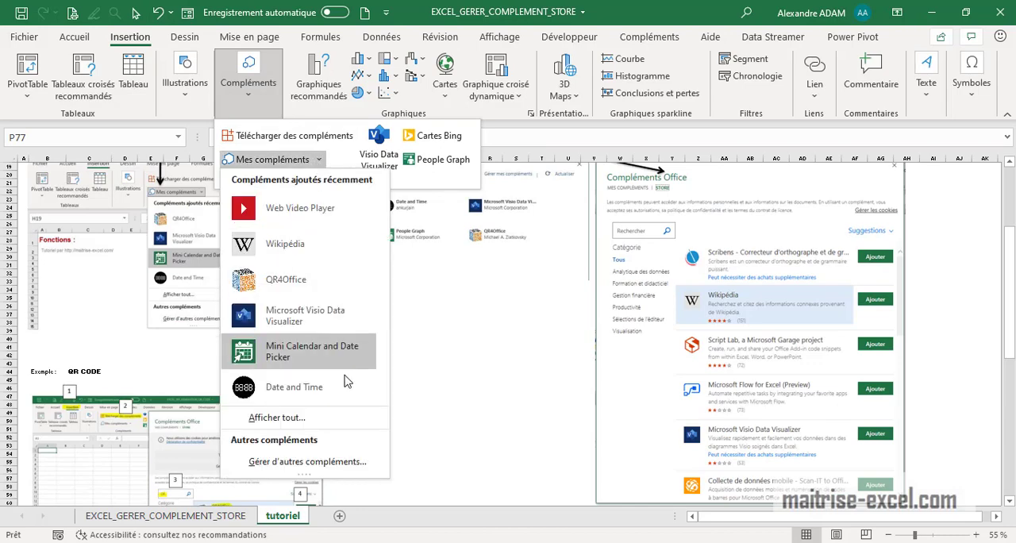
{"action": "left_click", "coordinate": [277, 418]}
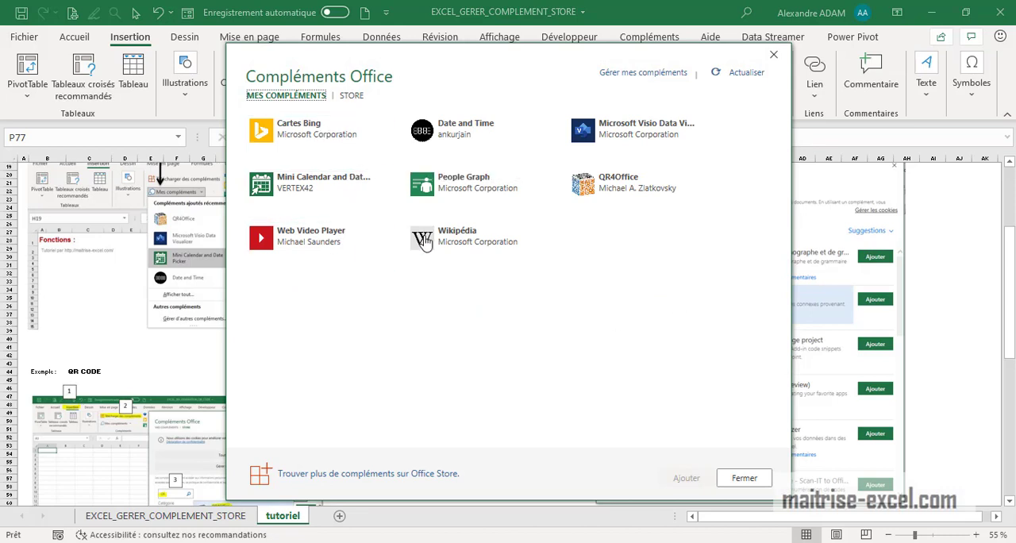
View the options available for the Wikipédia add-in, including its removal, and close the add-ins dialog.
{"action": "left_click", "coordinate": [543, 233]}
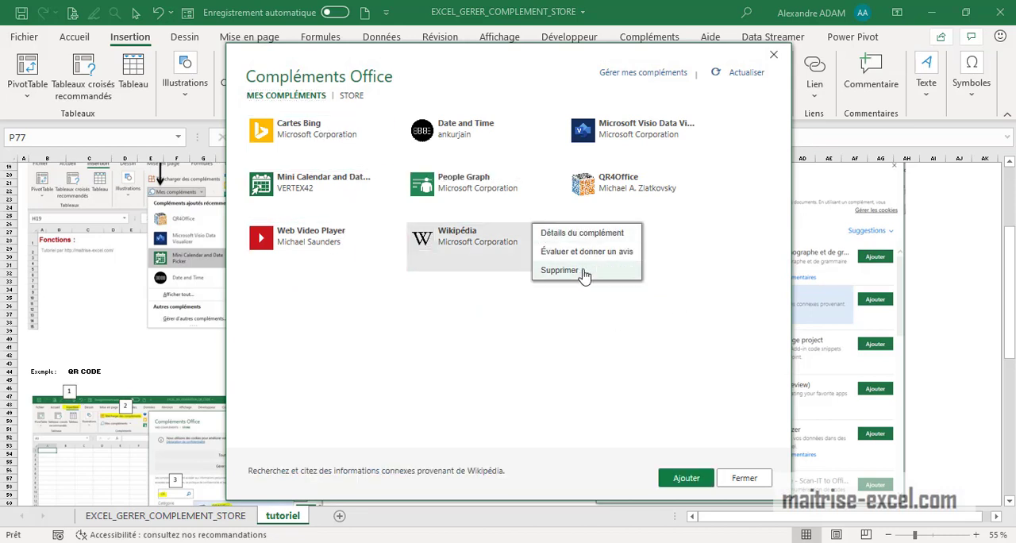
{"action": "left_click", "coordinate": [635, 357]}
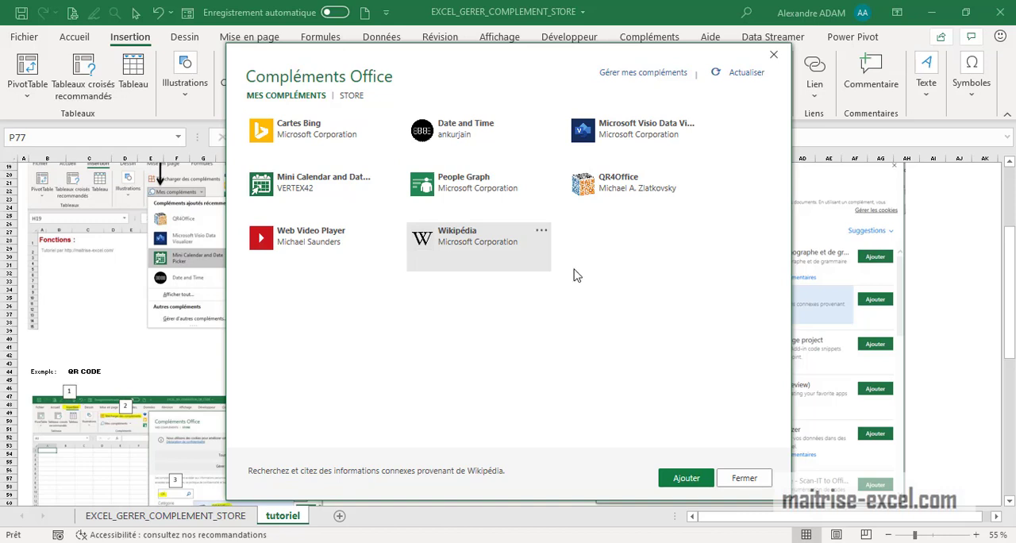
{"action": "left_click", "coordinate": [540, 234]}
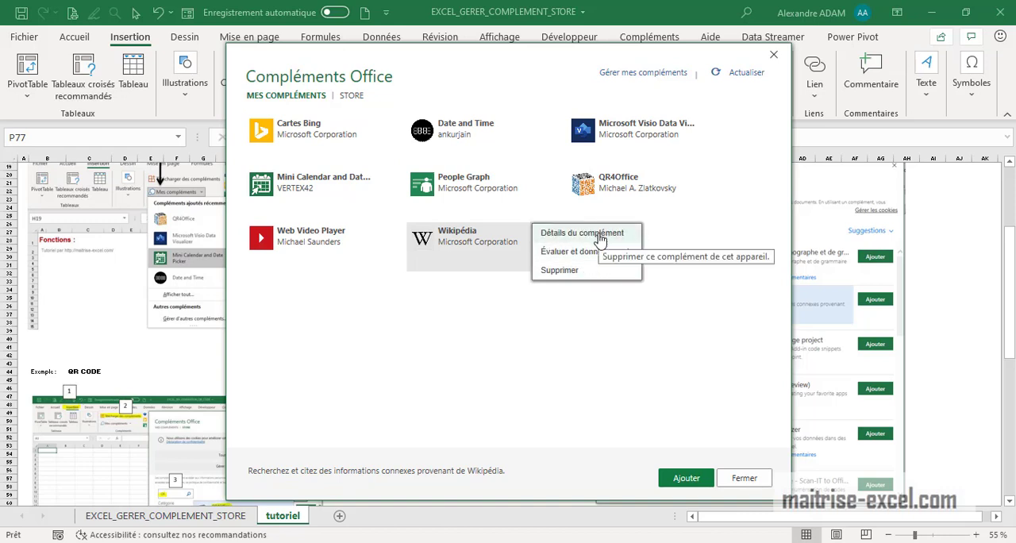
{"action": "left_click", "coordinate": [773, 54]}
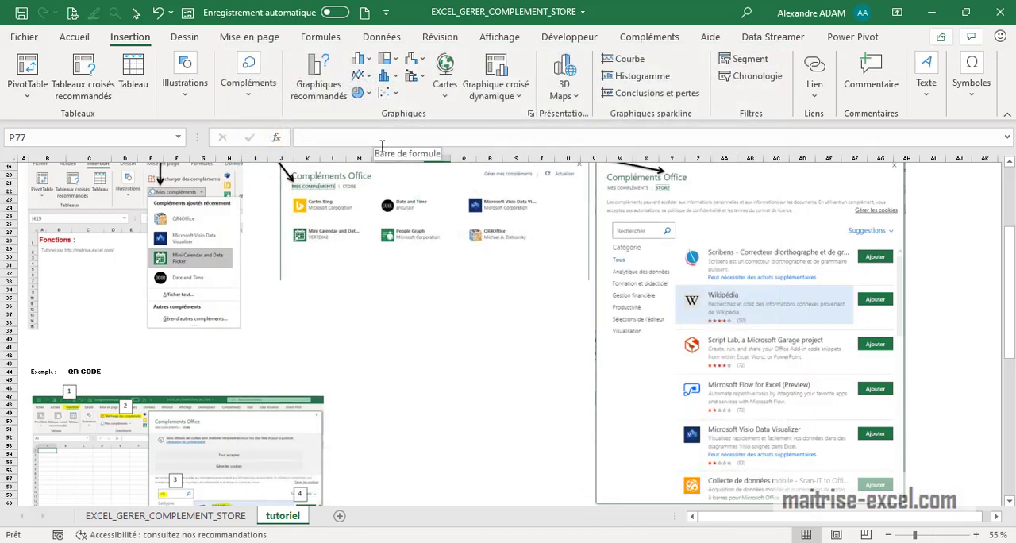
Go to the "Pour Google sheet" section of the tutorial sheet.
{"action": "left_click", "coordinate": [413, 349]}
{"action": "scroll", "coordinate": [418, 365], "scroll_direction": "down", "scroll_amount": 14}
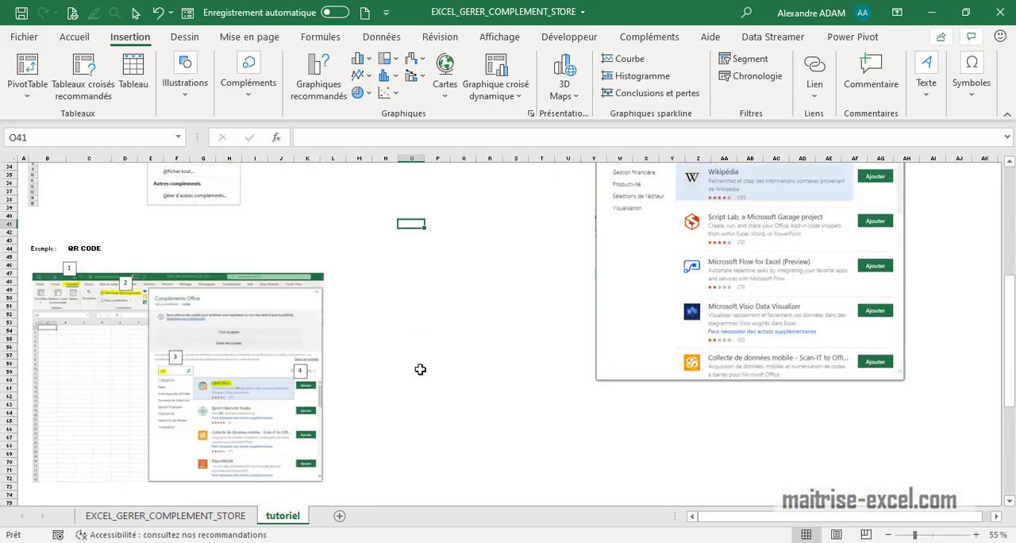
{"action": "scroll", "coordinate": [408, 405], "scroll_direction": "down", "scroll_amount": 8}
{"action": "scroll", "coordinate": [273, 371], "scroll_direction": "down", "scroll_amount": 6}
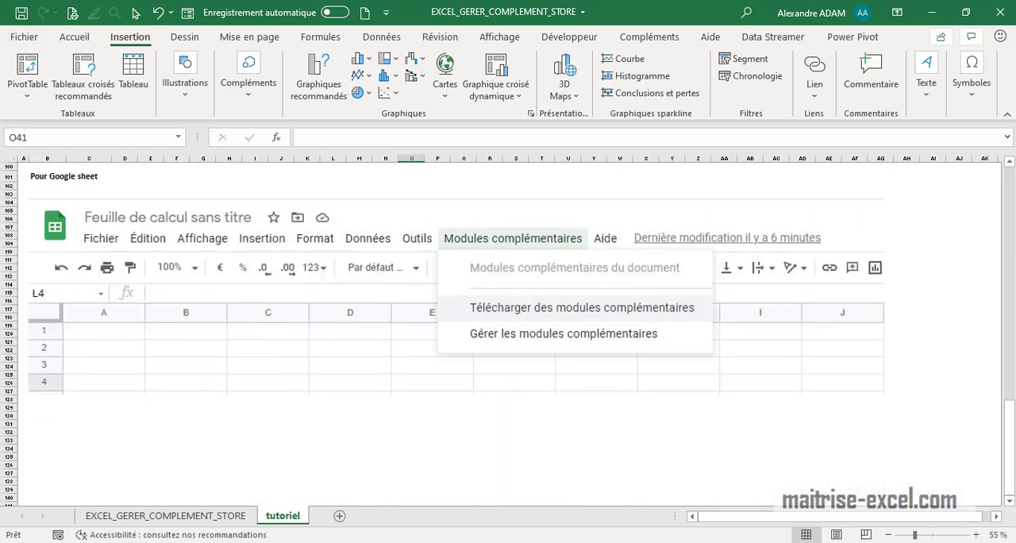
Switch to the untitled Google Sheets spreadsheet in the browser, maximize its window and select its web address.
{"action": "mouse_move", "coordinate": [386, 537]}
{"action": "left_click", "coordinate": [455, 501]}
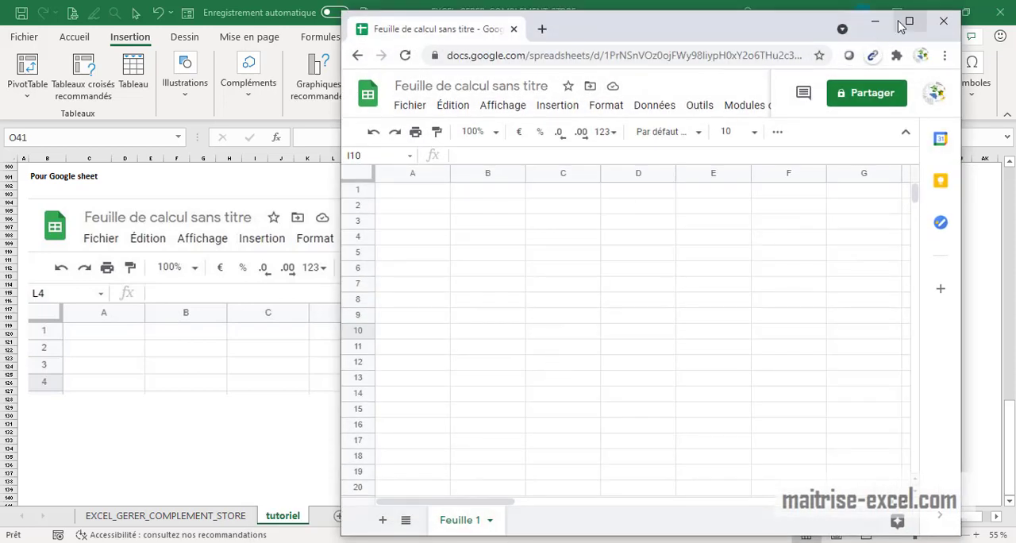
{"action": "left_click", "coordinate": [905, 22]}
{"action": "left_click", "coordinate": [159, 39]}
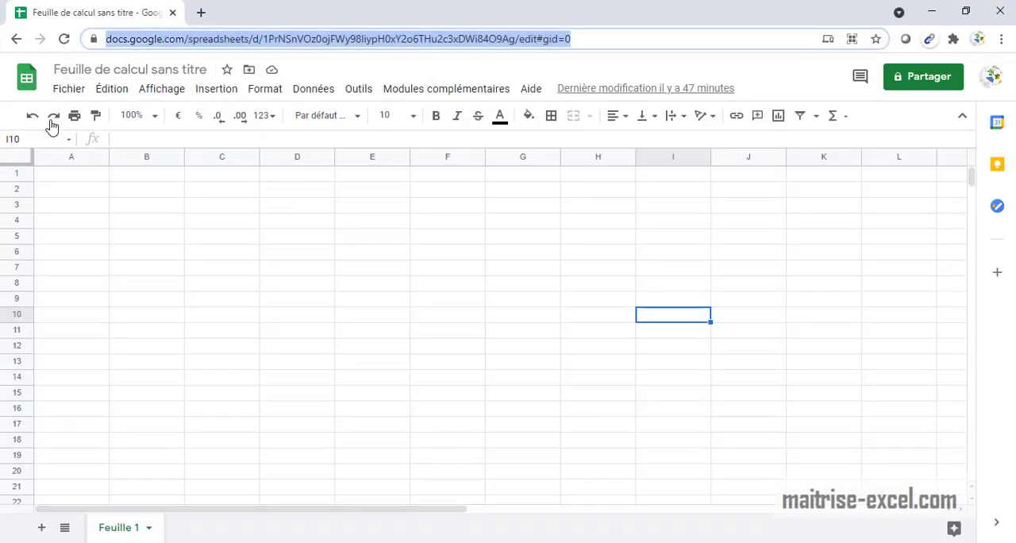
Open the Google Workspace Marketplace of downloadable add-ons for Sheets, ready to search its apps.
{"action": "left_click", "coordinate": [444, 93]}
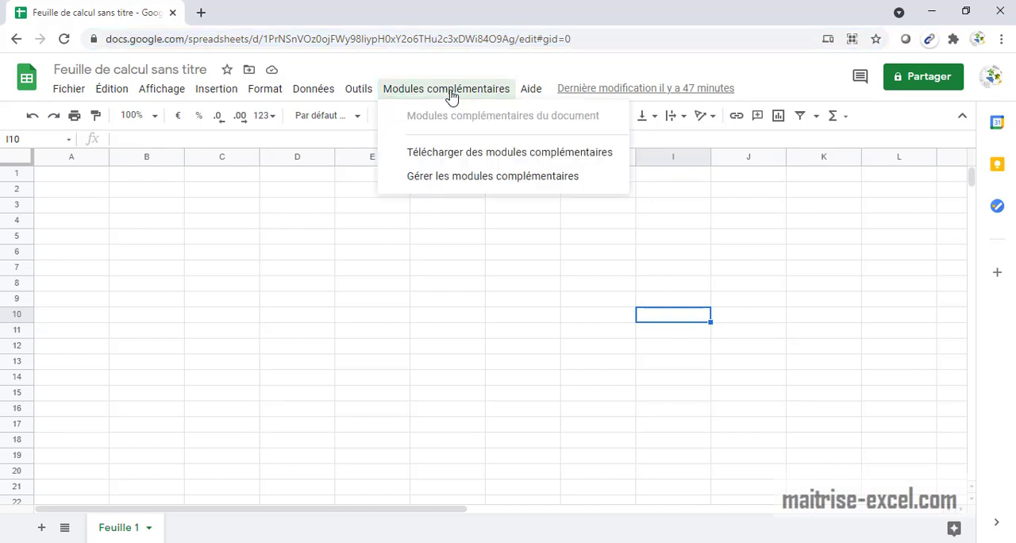
{"action": "left_click", "coordinate": [486, 155]}
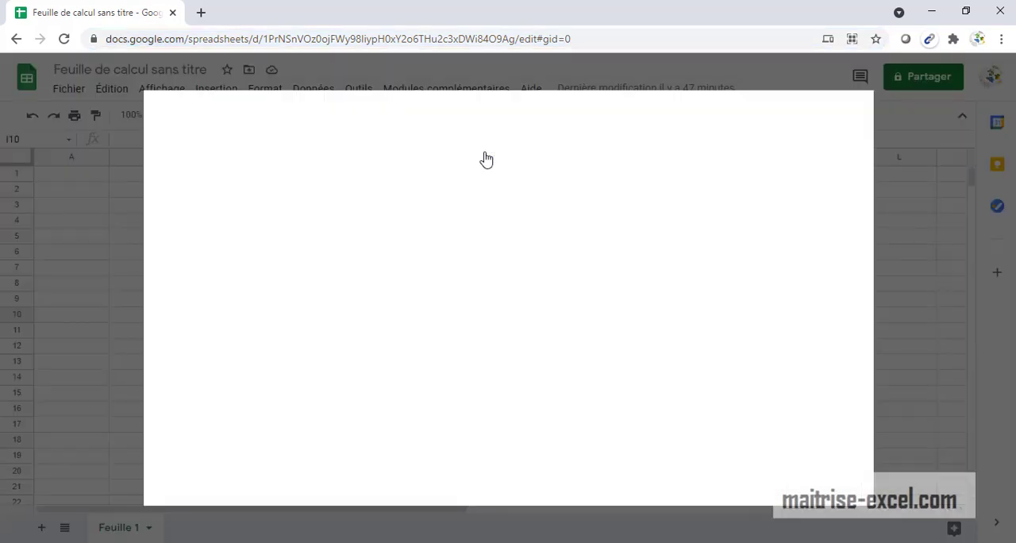
{"action": "left_click", "coordinate": [576, 117]}
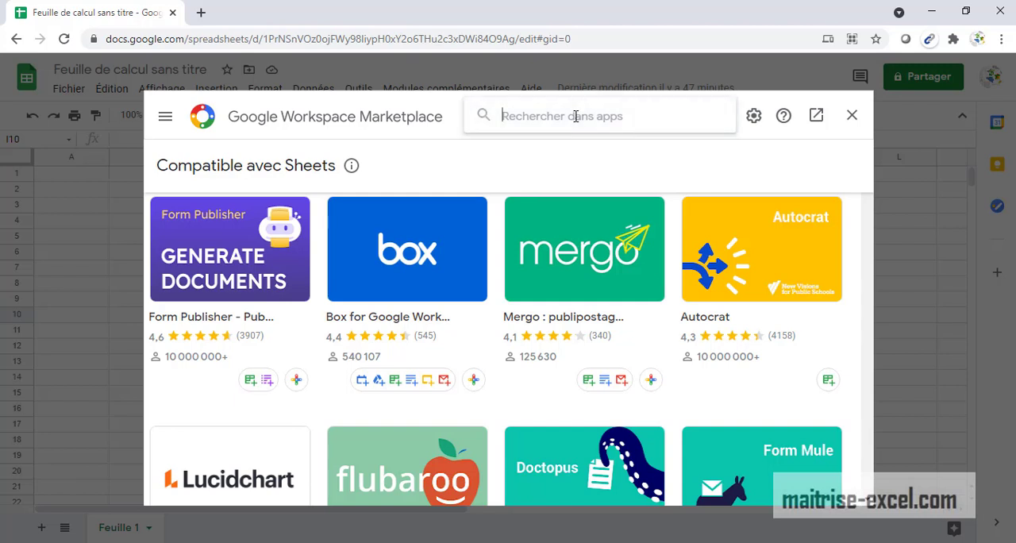
{"action": "type", "text": "WEB"}
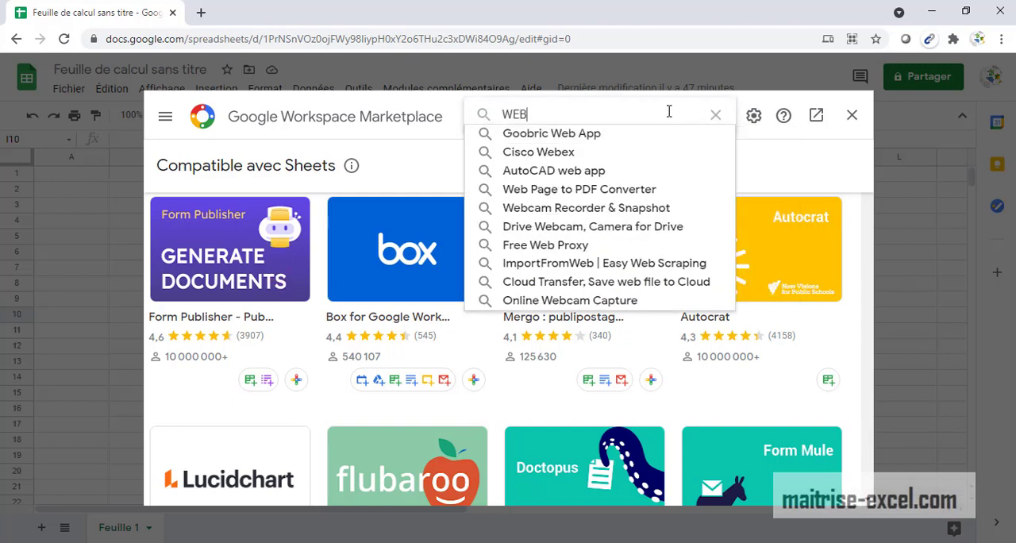
{"action": "key", "text": "BackSpace"}
{"action": "key", "text": "BackSpace"}
{"action": "key", "text": "BackSpace"}
Search the marketplace for "youtube".
{"action": "type", "text": "you"}
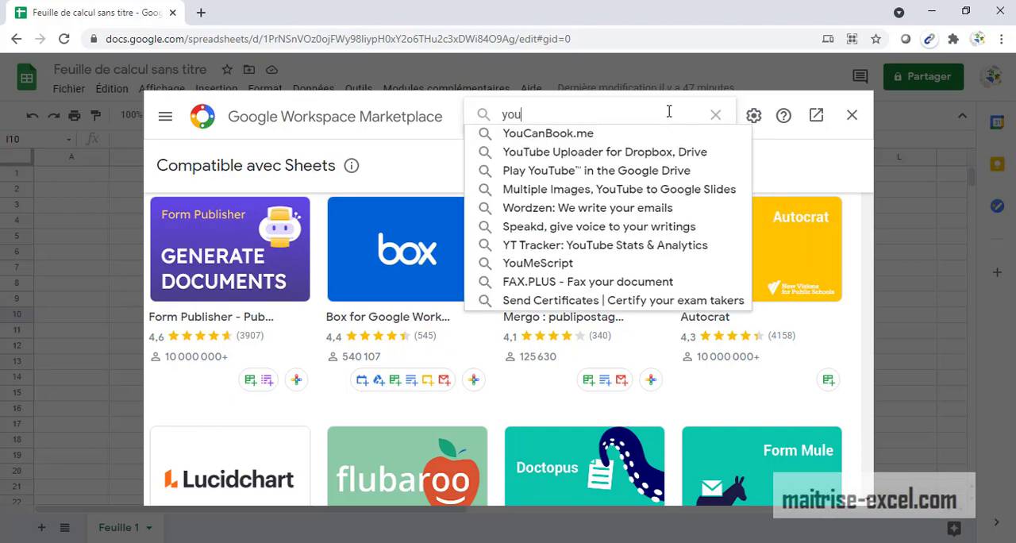
{"action": "type", "text": "tube"}
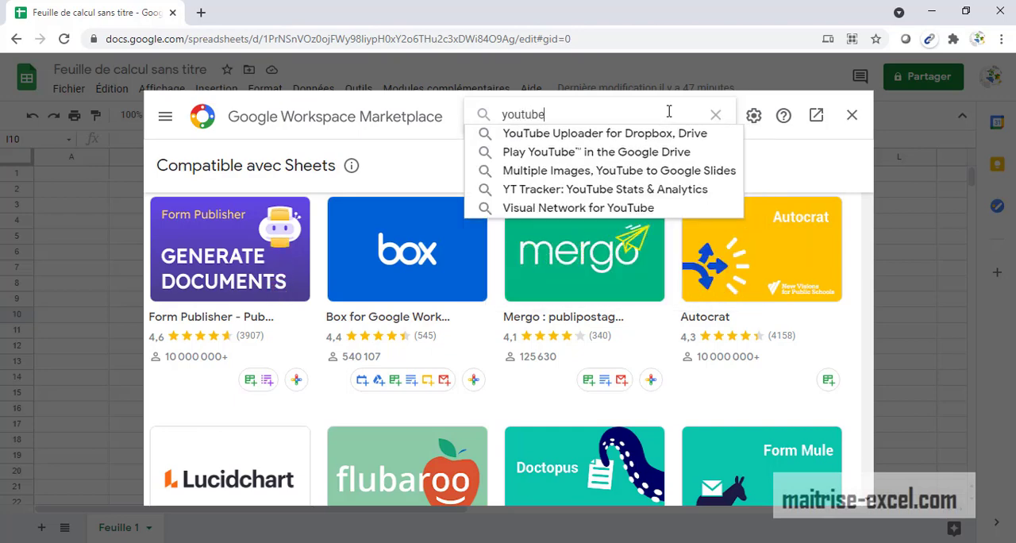
{"action": "key", "text": "Return"}
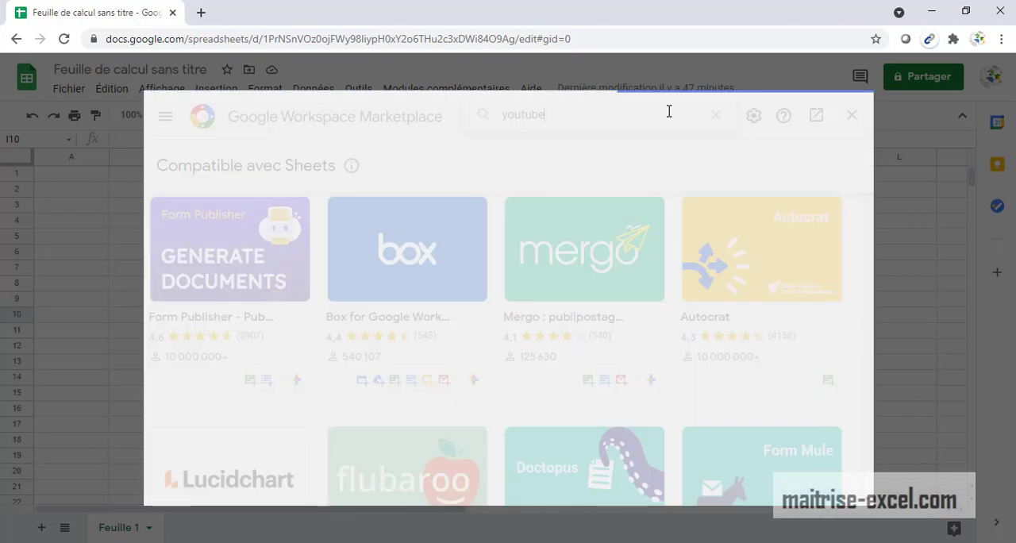
Examine the details page of the Bulk QR Code Barcode Generator among the search results and close the marketplace.
{"action": "scroll", "coordinate": [496, 321], "scroll_direction": "down", "scroll_amount": 3}
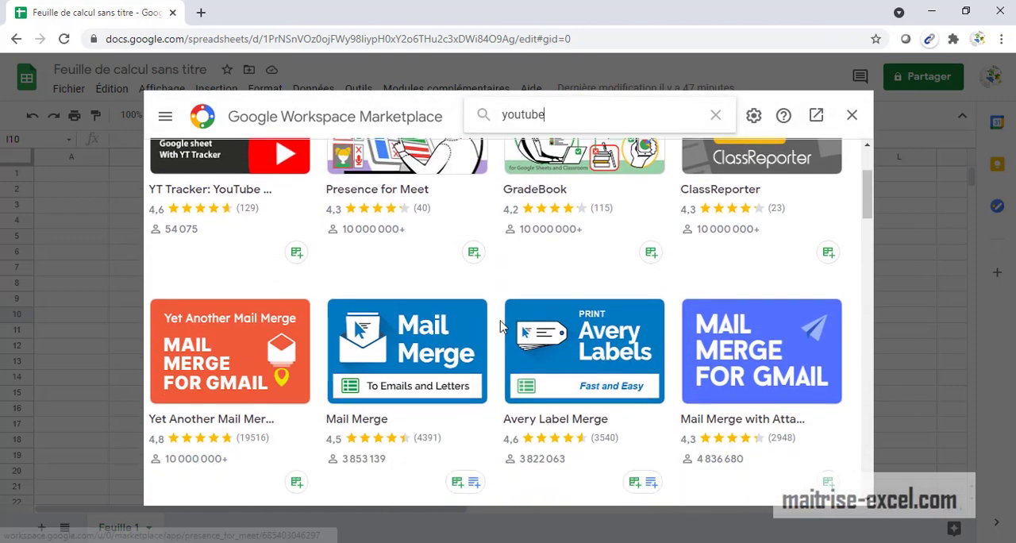
{"action": "scroll", "coordinate": [575, 370], "scroll_direction": "down", "scroll_amount": 4}
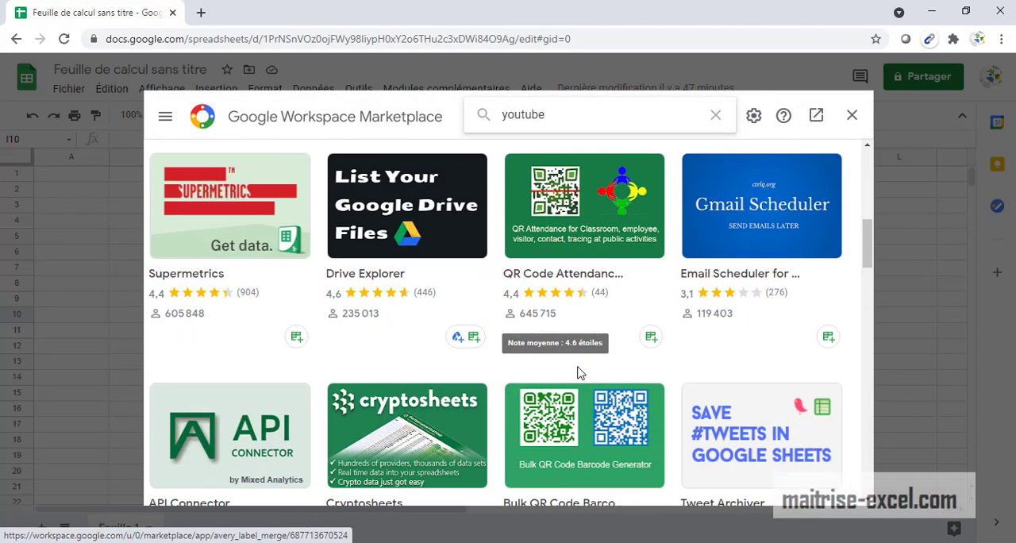
{"action": "scroll", "coordinate": [620, 375], "scroll_direction": "down", "scroll_amount": 2}
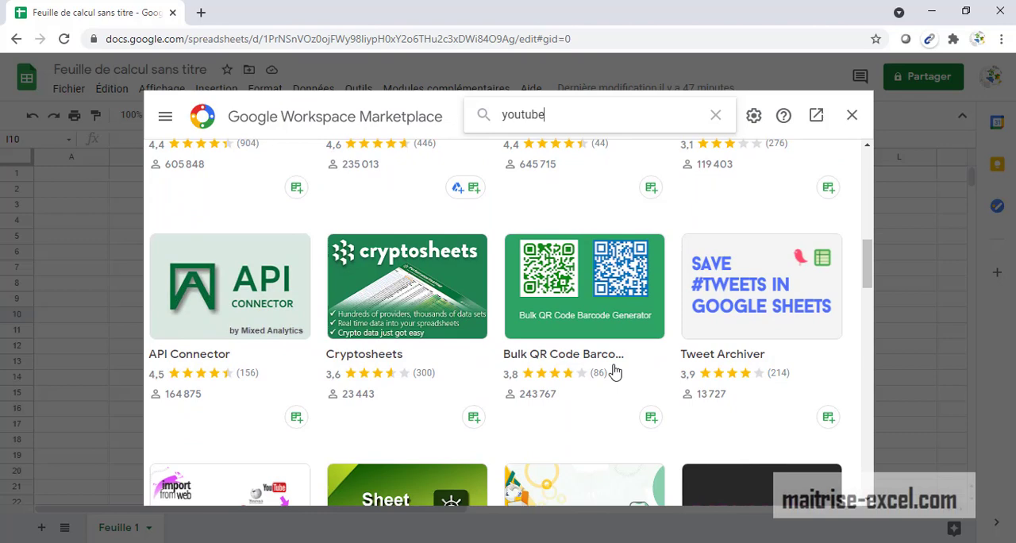
{"action": "left_click", "coordinate": [597, 315]}
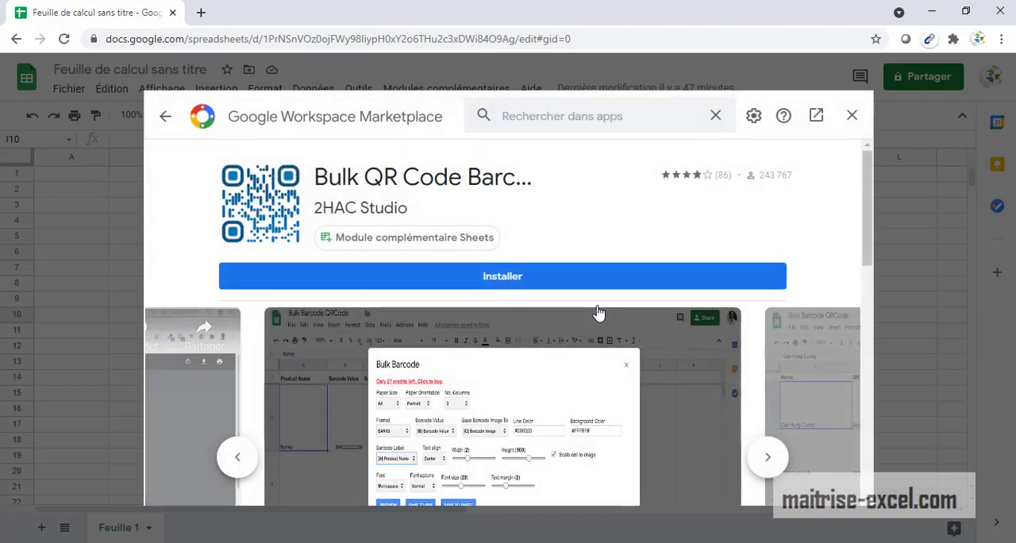
{"action": "scroll", "coordinate": [520, 336], "scroll_direction": "down", "scroll_amount": 3}
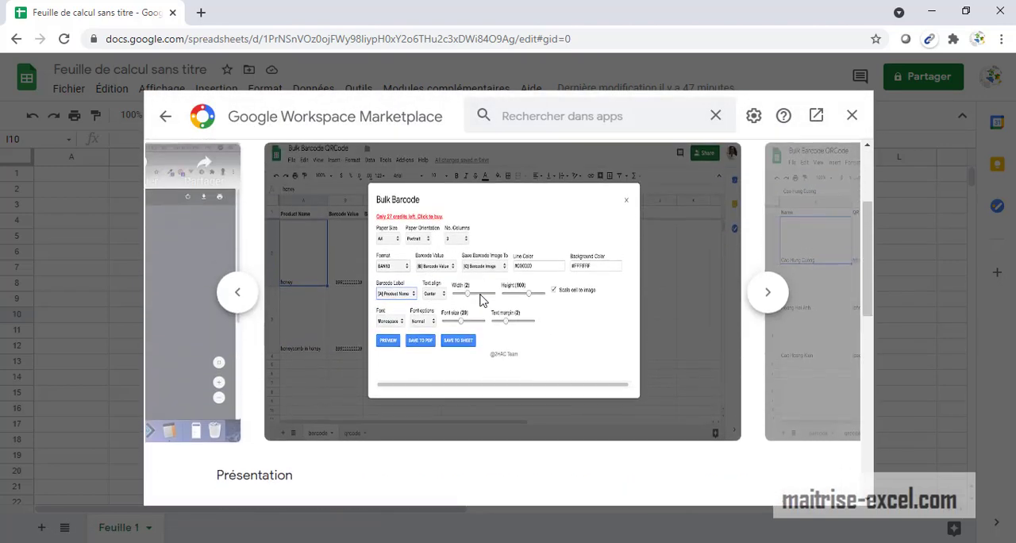
{"action": "scroll", "coordinate": [296, 318], "scroll_direction": "down", "scroll_amount": 2}
{"action": "scroll", "coordinate": [461, 325], "scroll_direction": "up", "scroll_amount": 3}
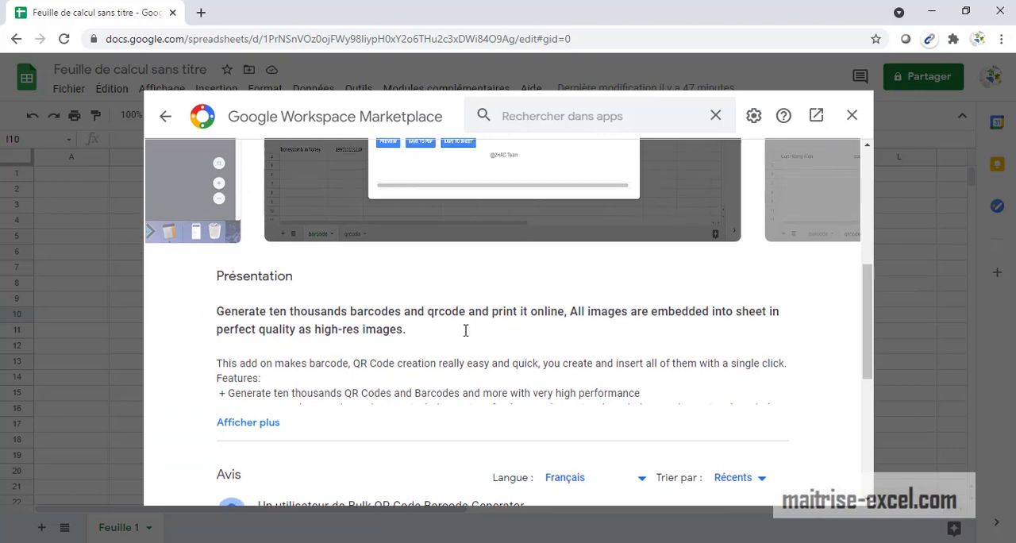
{"action": "scroll", "coordinate": [411, 257], "scroll_direction": "up", "scroll_amount": 2}
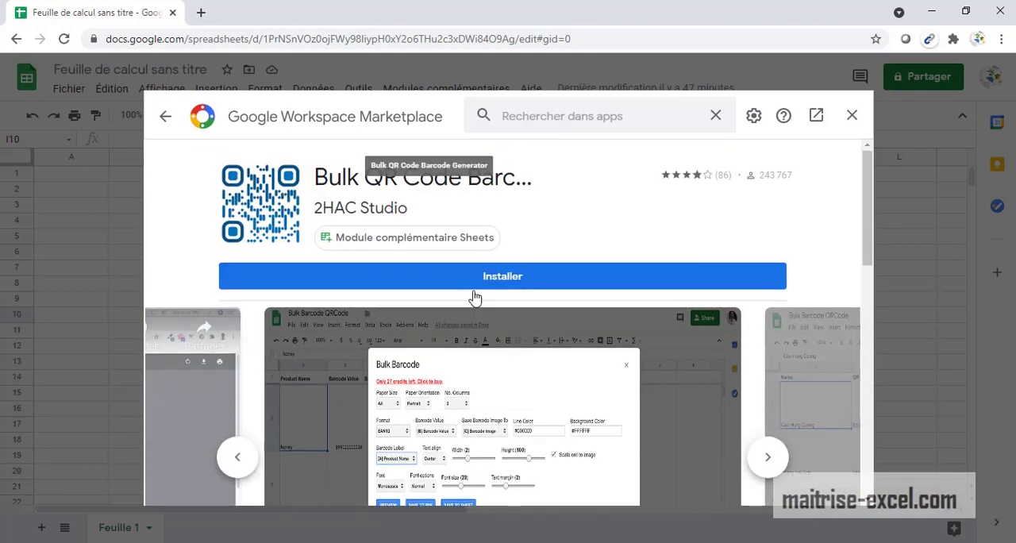
{"action": "left_click", "coordinate": [852, 119]}
Check the manager of installed Google Sheets add-ons and close it.
{"action": "left_click", "coordinate": [469, 89]}
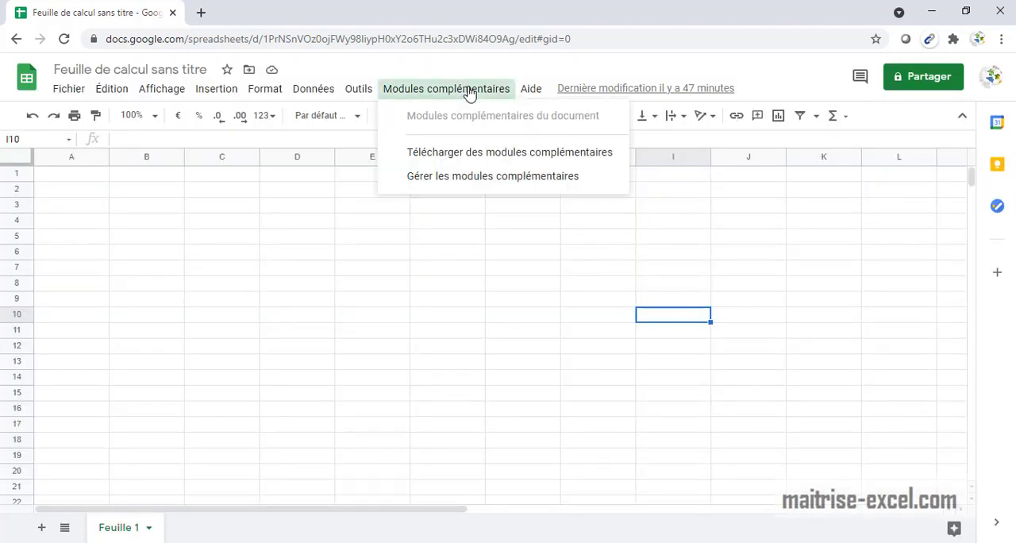
{"action": "left_click", "coordinate": [511, 181]}
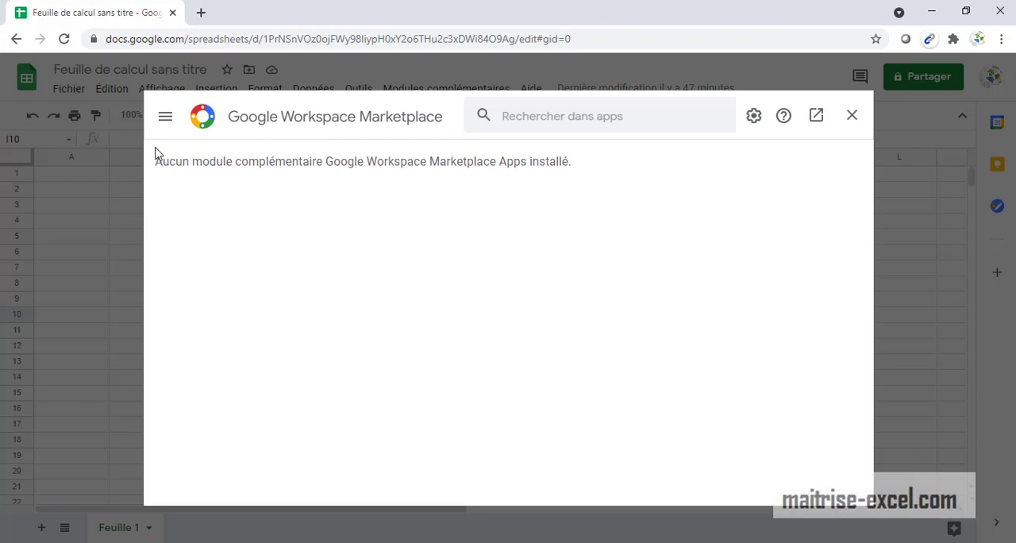
{"action": "left_click", "coordinate": [855, 117]}
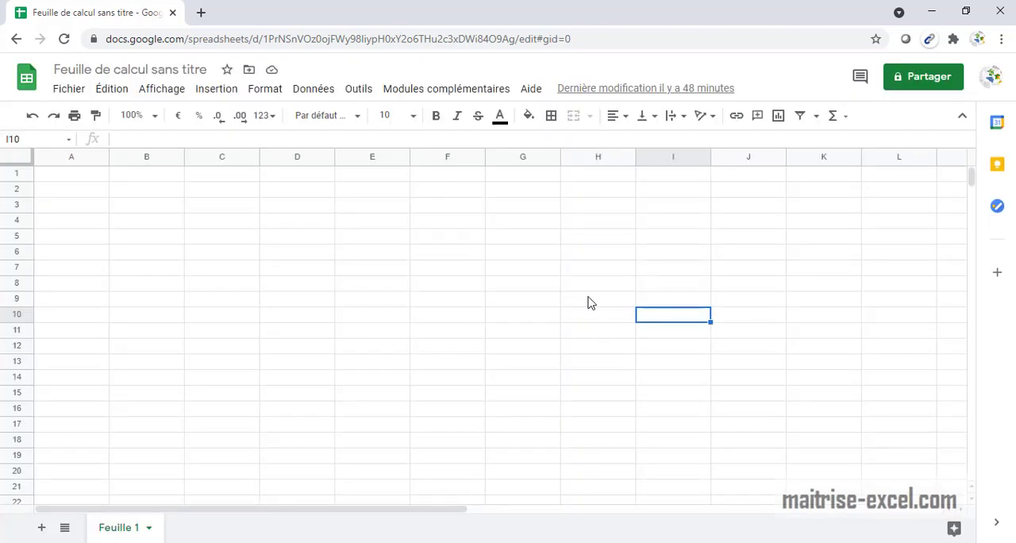